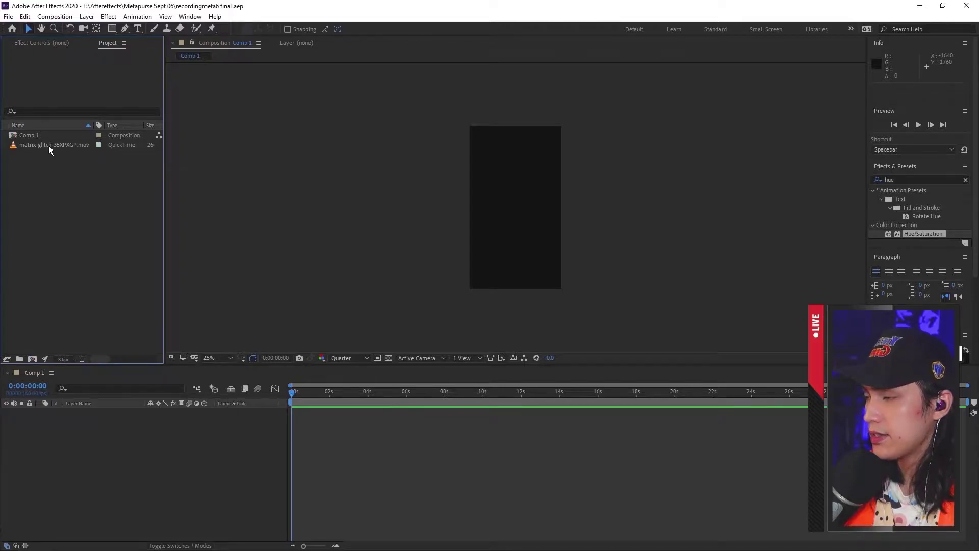
# - Place the matrix-glitch clip in Comp 1 as the background, preview its motion, and return to the first frame
pyautogui.moveTo(48, 145); pyautogui.dragTo(512, 217)
pyautogui.press('space')
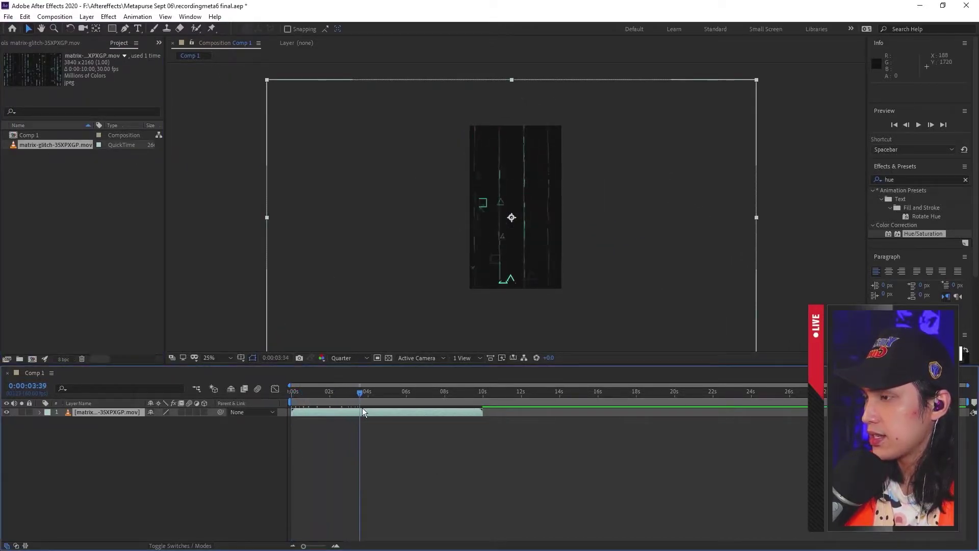
pyautogui.click(337, 402)
pyautogui.moveTo(330, 402); pyautogui.dragTo(299, 407)
pyautogui.press('Home')
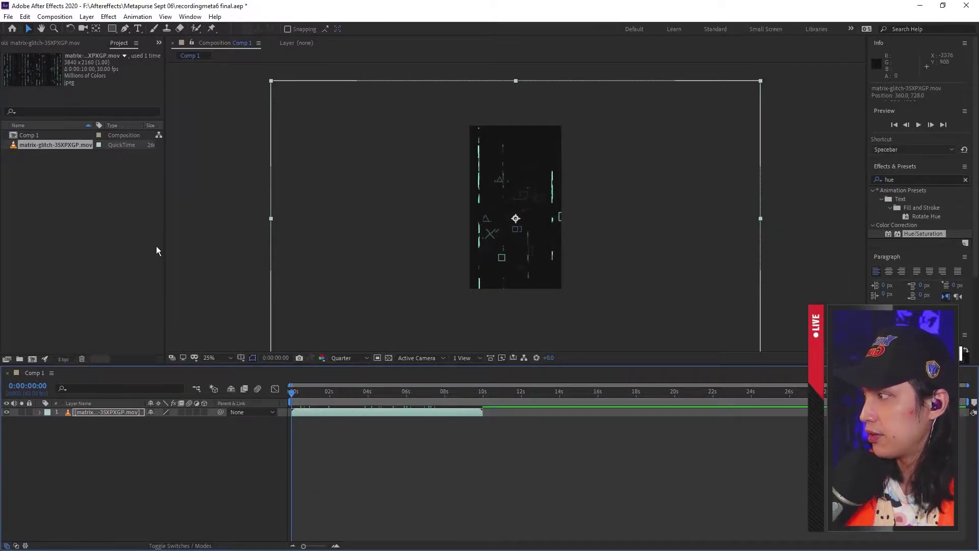
# - Add YGG SHIELD.png to Comp 1 above the background clip, at position 360, 588
pyautogui.moveTo(0, 224); pyautogui.dragTo(526, 210)
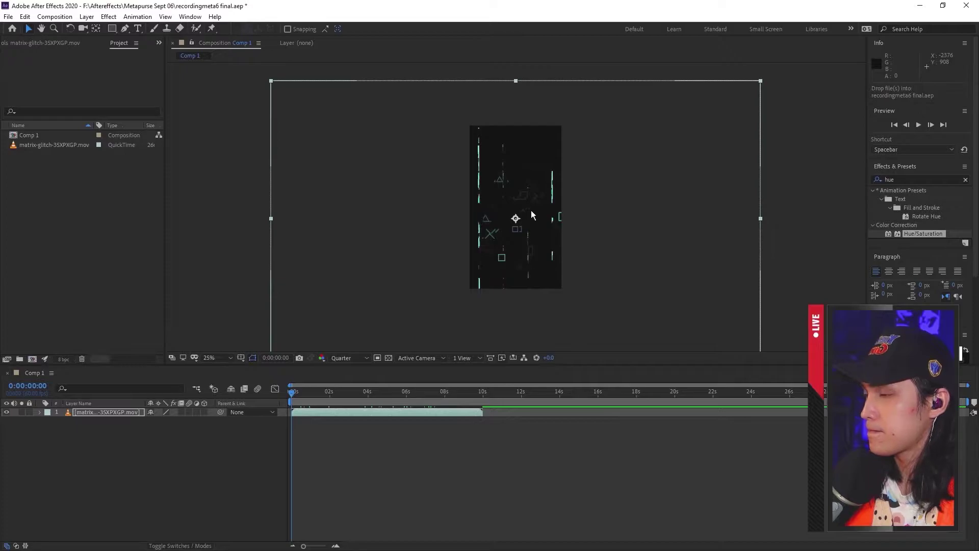
pyautogui.moveTo(514, 243); pyautogui.dragTo(518, 225)
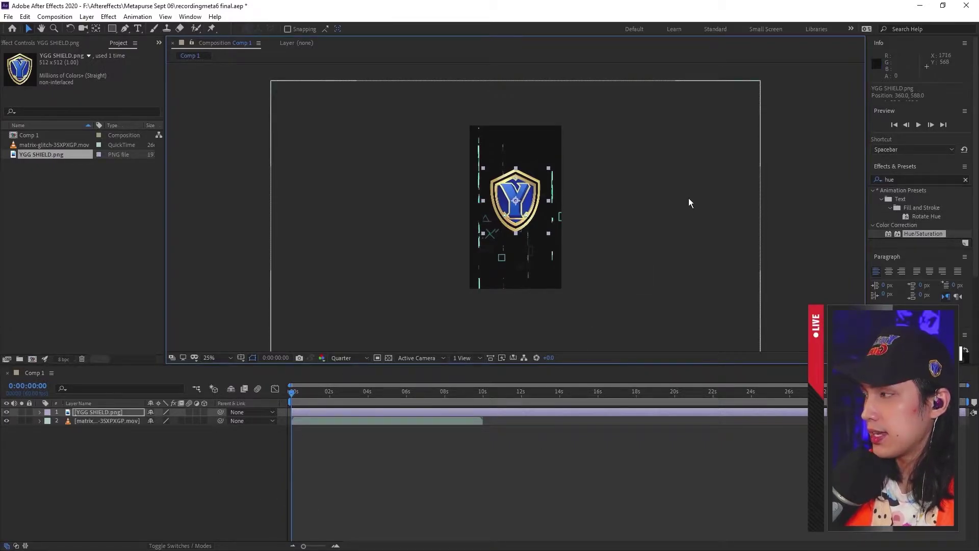
# - Make both the matrix-glitch layer and the YGG SHIELD layer 3D
pyautogui.click(642, 294)
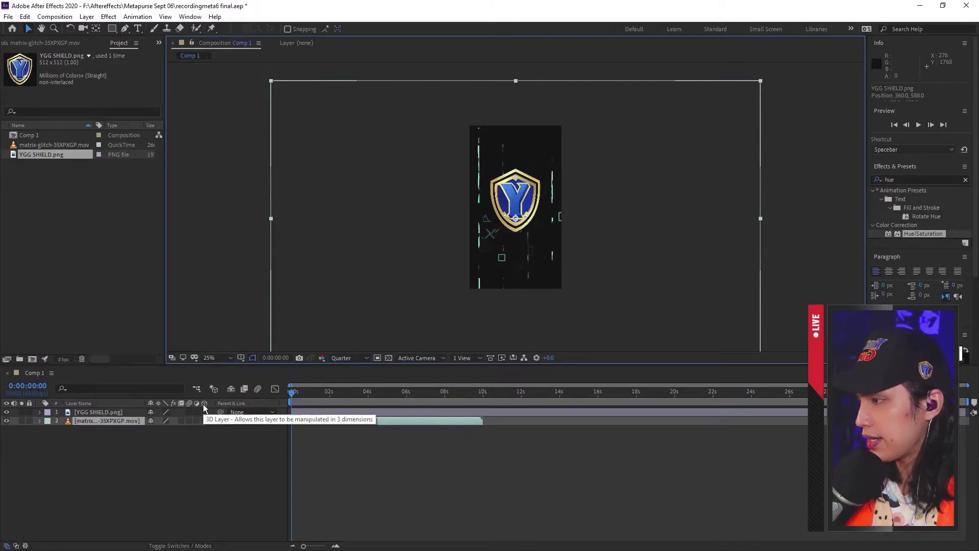
pyautogui.click(205, 421)
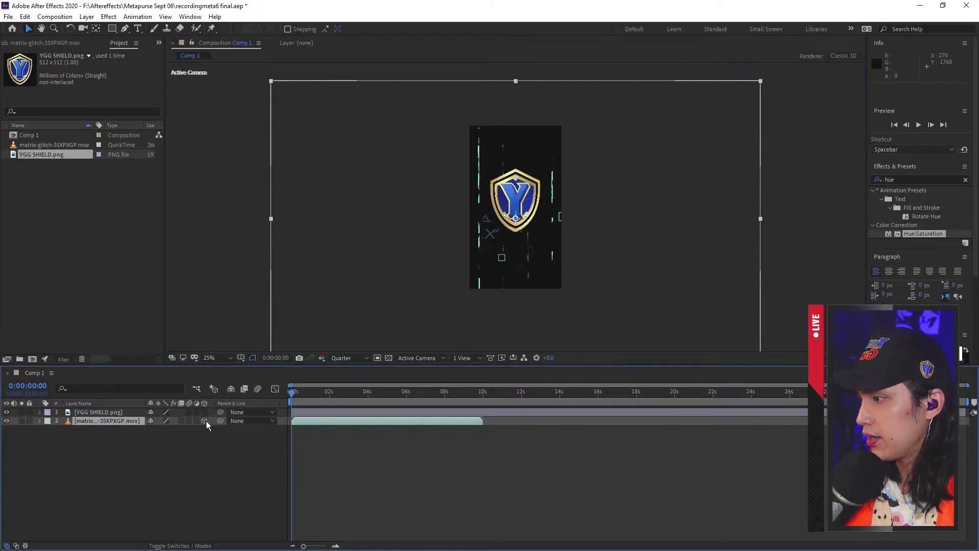
pyautogui.click(204, 413)
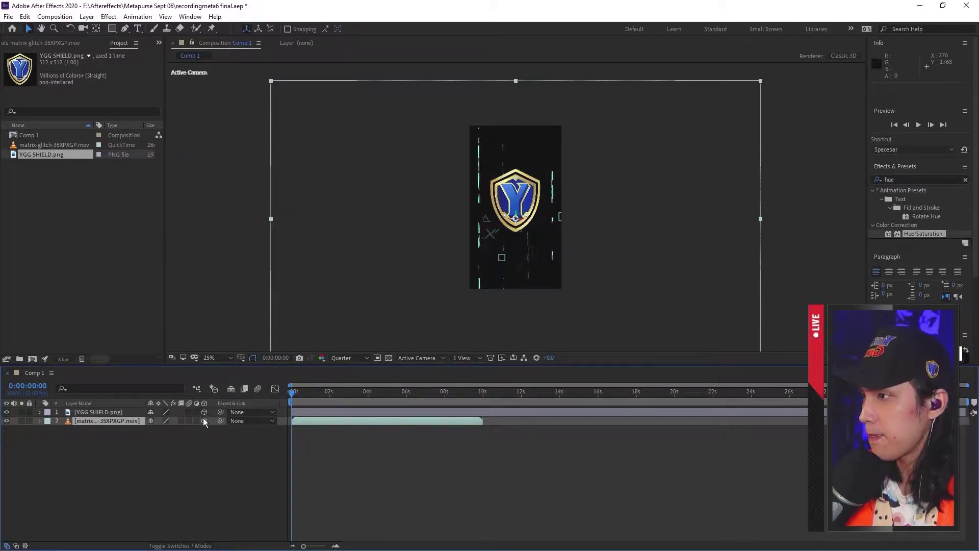
# - Create a two-node 50 mm camera named Camera 1 in Comp 1
pyautogui.rightClick(191, 445)
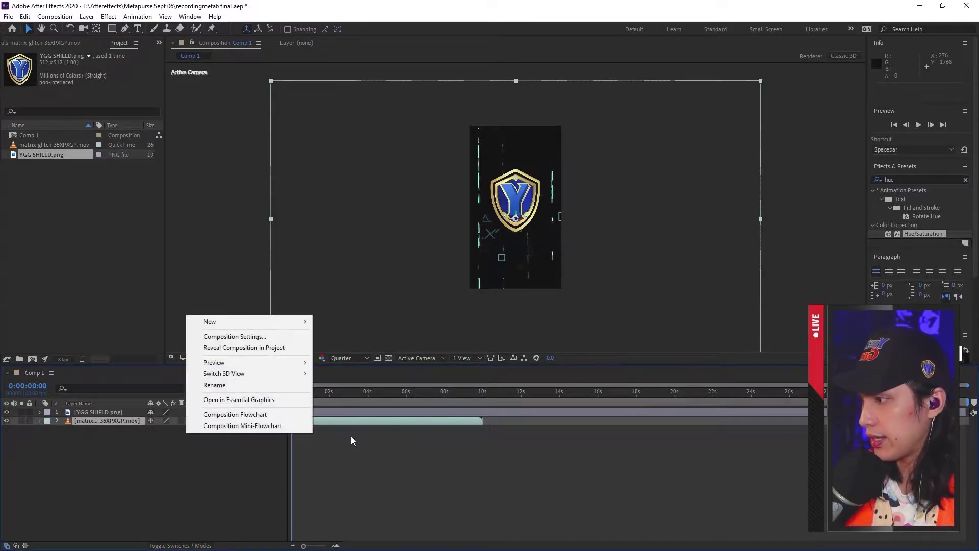
pyautogui.moveTo(289, 322)
pyautogui.click(389, 370)
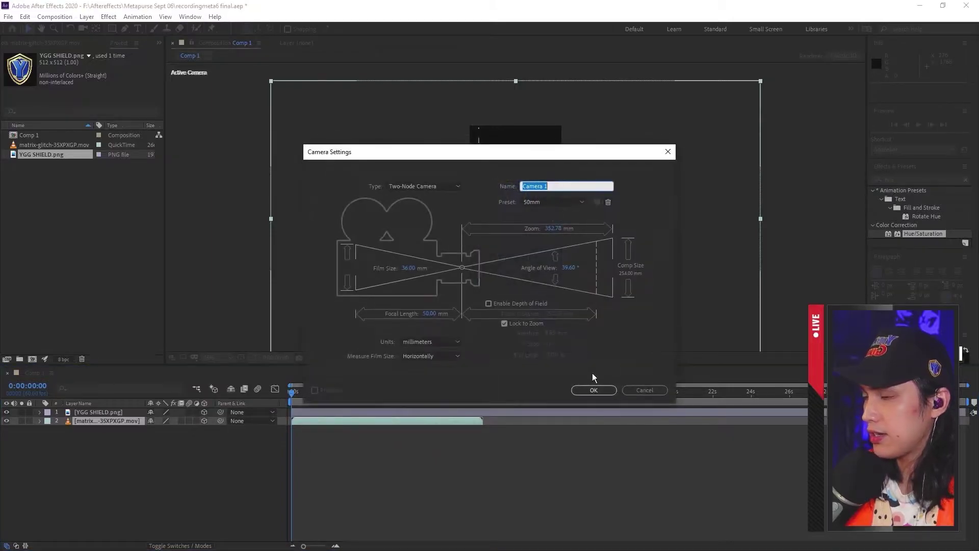
pyautogui.click(592, 390)
# - Set Camera 1's X position to -697 to view the layers from the side
pyautogui.moveTo(99, 422); pyautogui.dragTo(109, 411)
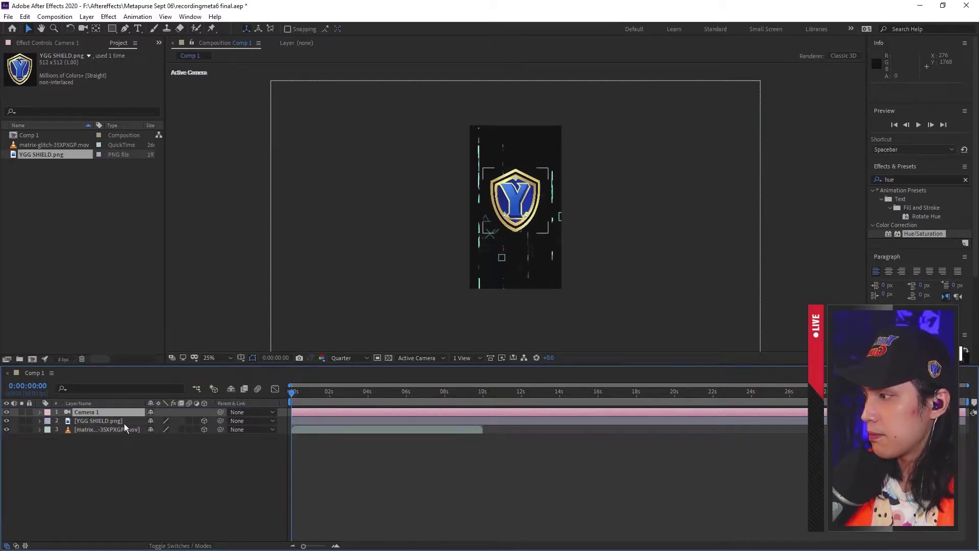
pyautogui.press('p')
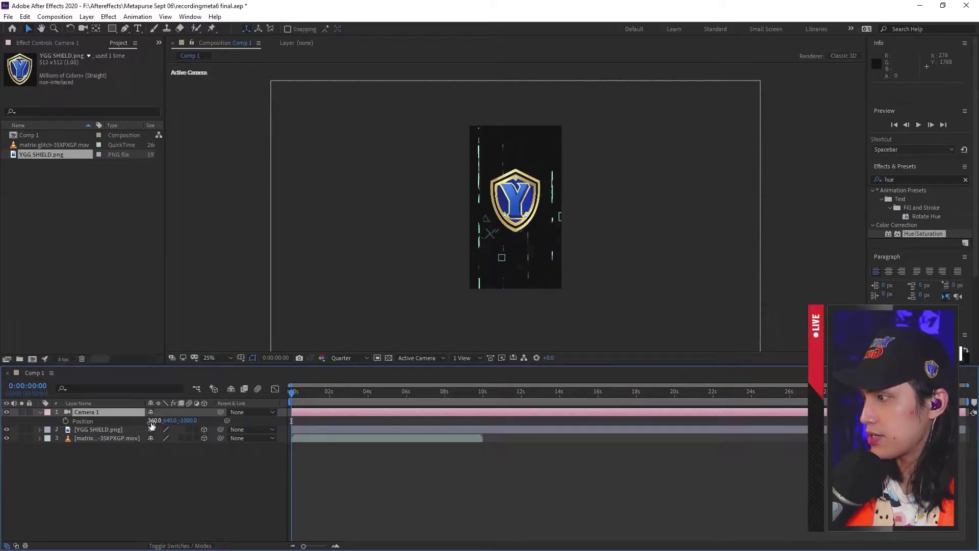
pyautogui.moveTo(152, 424); pyautogui.dragTo(1, 415)
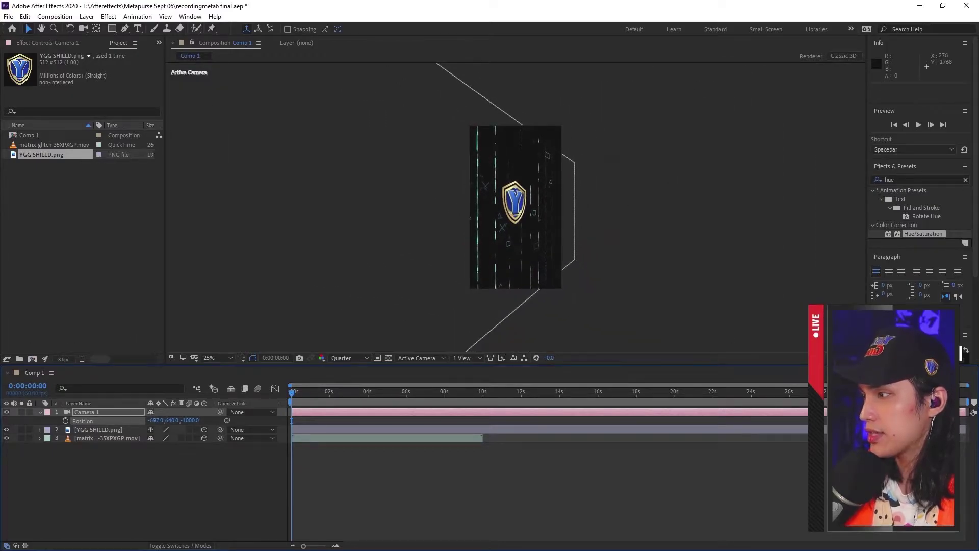
# - Set the YGG SHIELD layer's Z position to -370 and Camera 1's X position to 349
pyautogui.click(504, 215)
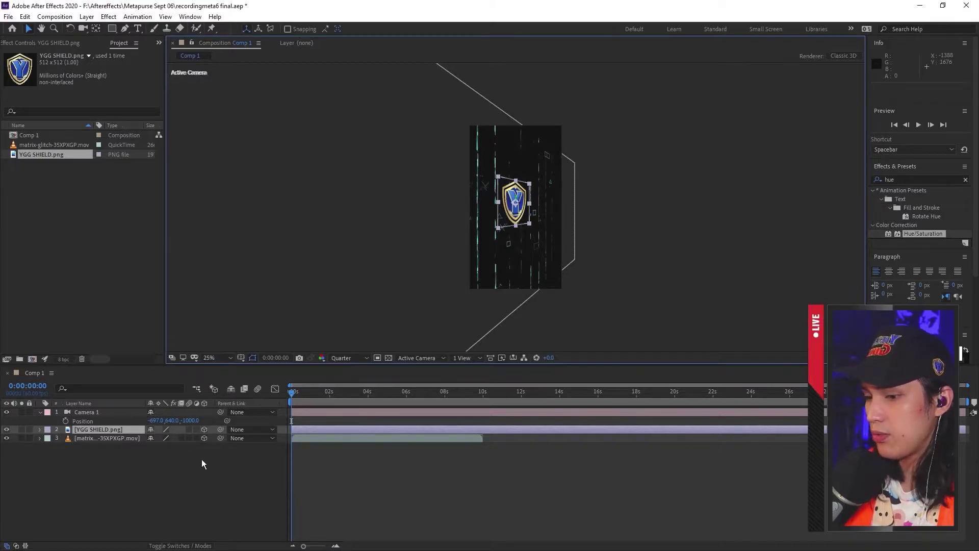
pyautogui.press('p')
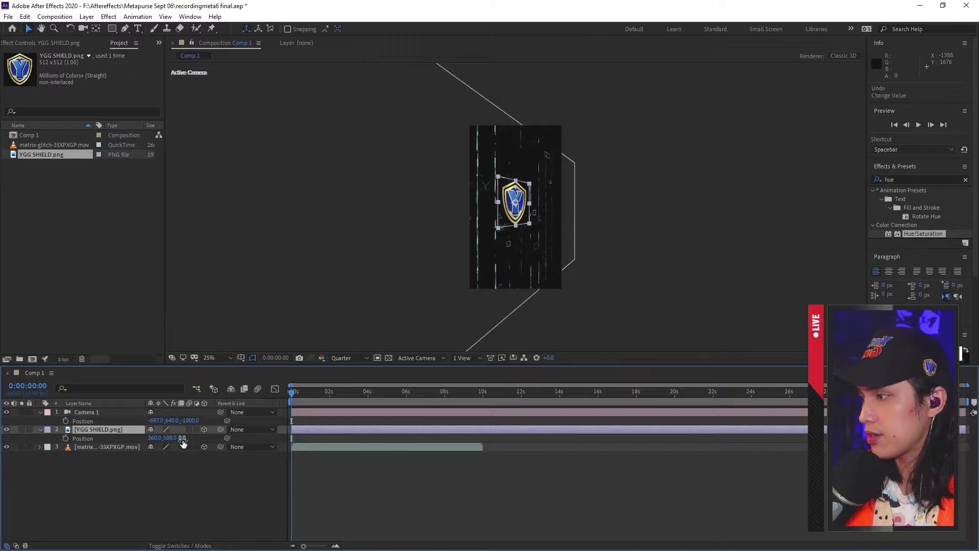
pyautogui.moveTo(182, 442); pyautogui.dragTo(18, 439)
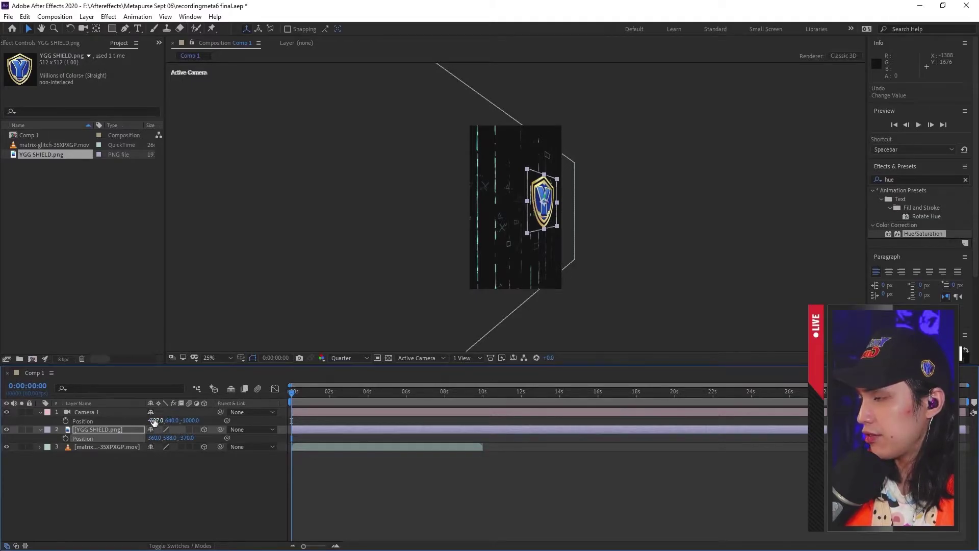
pyautogui.moveTo(156, 422); pyautogui.dragTo(680, 412)
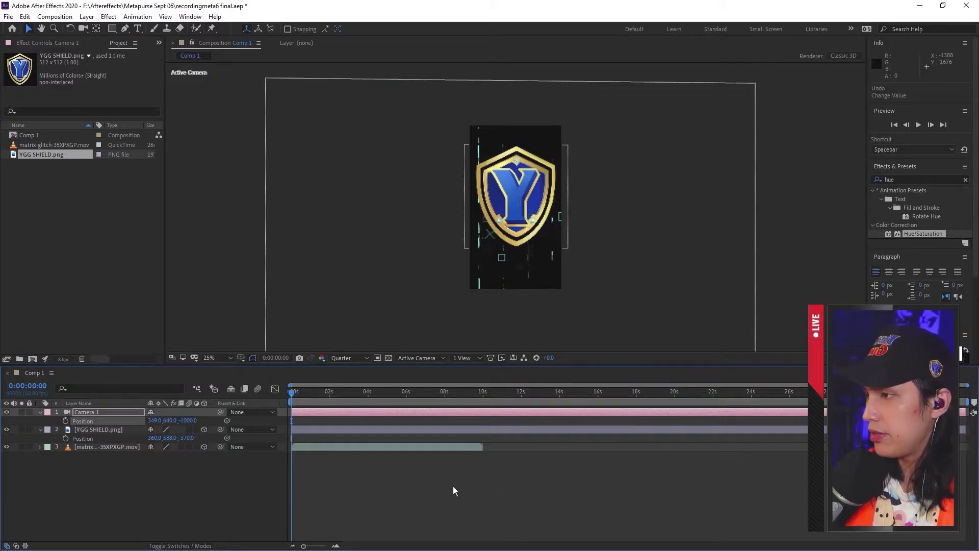
# - Create a new 720 × 1280 px composition named Comp 2 at 60 frames per second
pyautogui.click(52, 17)
pyautogui.click(71, 26)
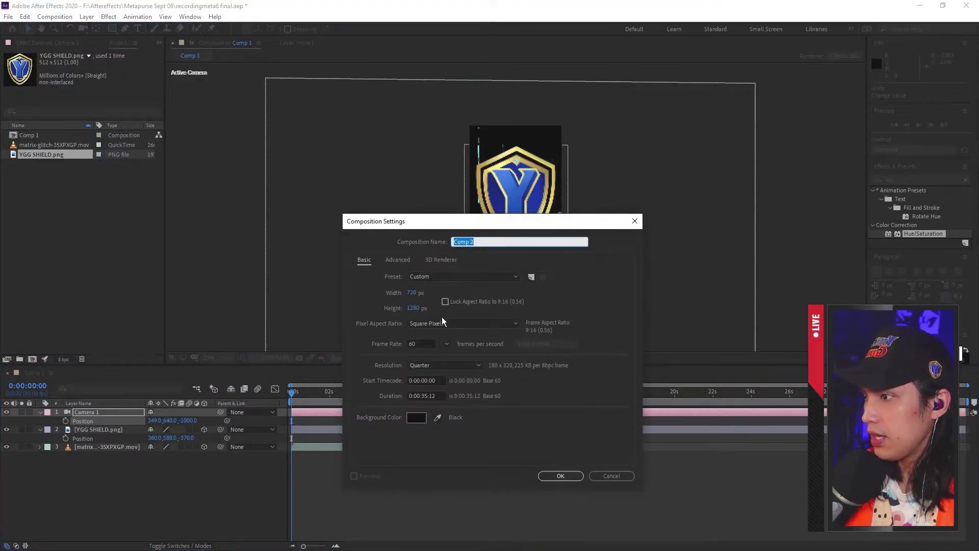
pyautogui.click(561, 476)
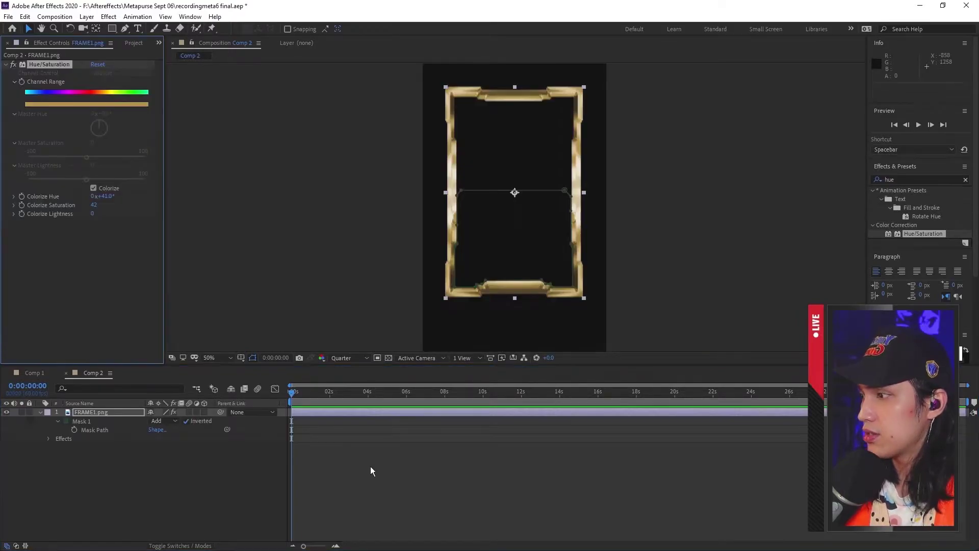
pyautogui.click(363, 472)
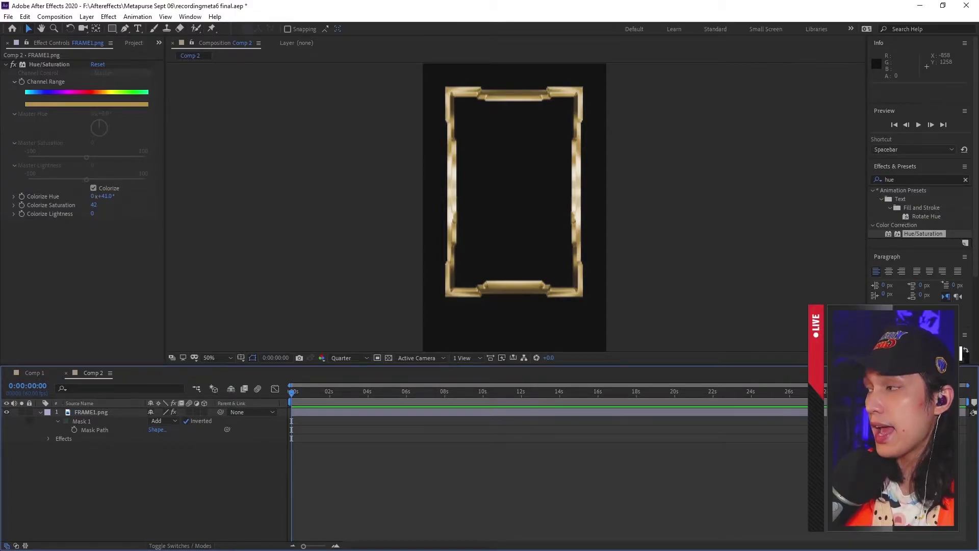
# - Add the sedanoaxie.psd character to Comp 2 above the gold frame, at 20% scale and position 342, 646
pyautogui.moveTo(336, 550); pyautogui.dragTo(512, 213)
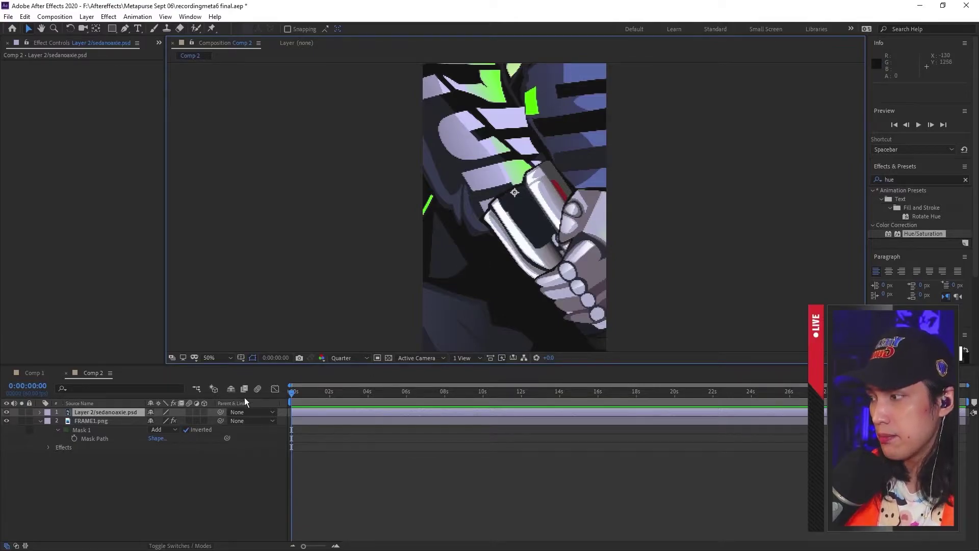
pyautogui.click(336, 414)
pyautogui.press('s')
pyautogui.click(161, 421)
pyautogui.write('24')
pyautogui.press('Return')
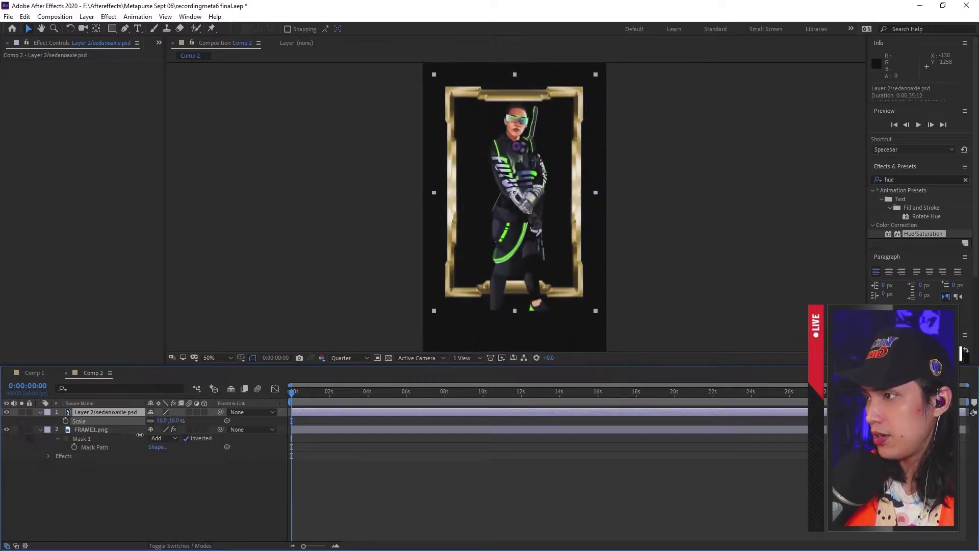
pyautogui.moveTo(147, 438); pyautogui.dragTo(145, 438)
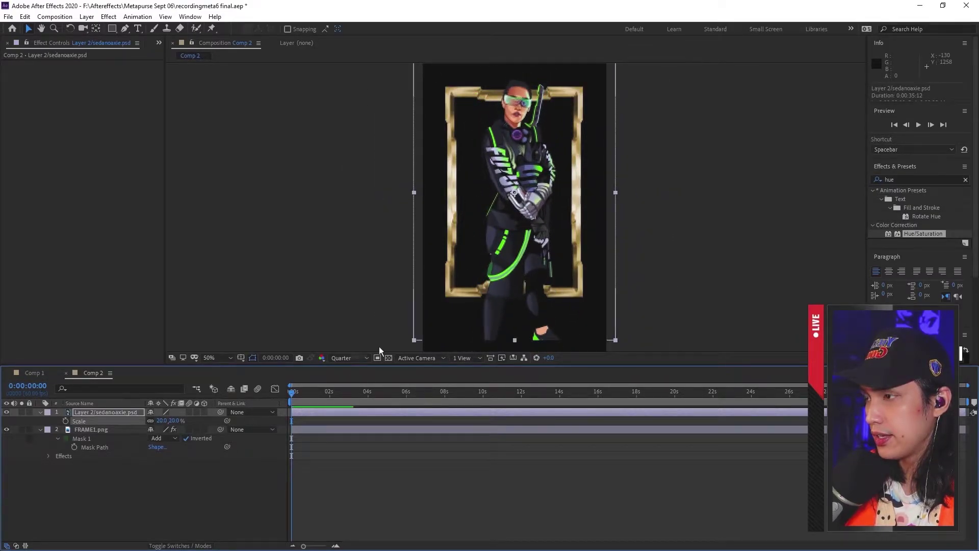
pyautogui.moveTo(528, 236); pyautogui.dragTo(524, 239)
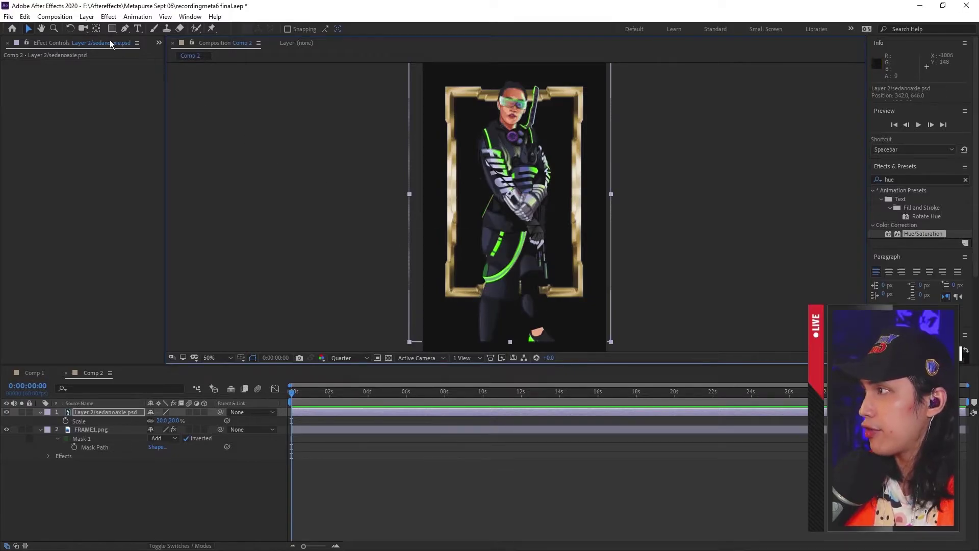
# - Start a Pen tool mask on the character layer, tracing along the raised bar of the frame's lower edge
pyautogui.click(124, 29)
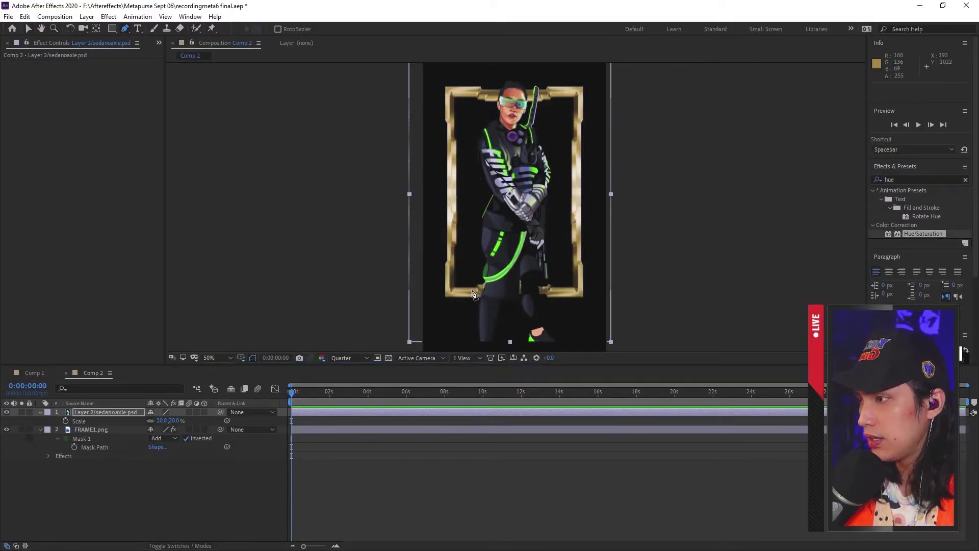
pyautogui.scroll(2, 498, 319)
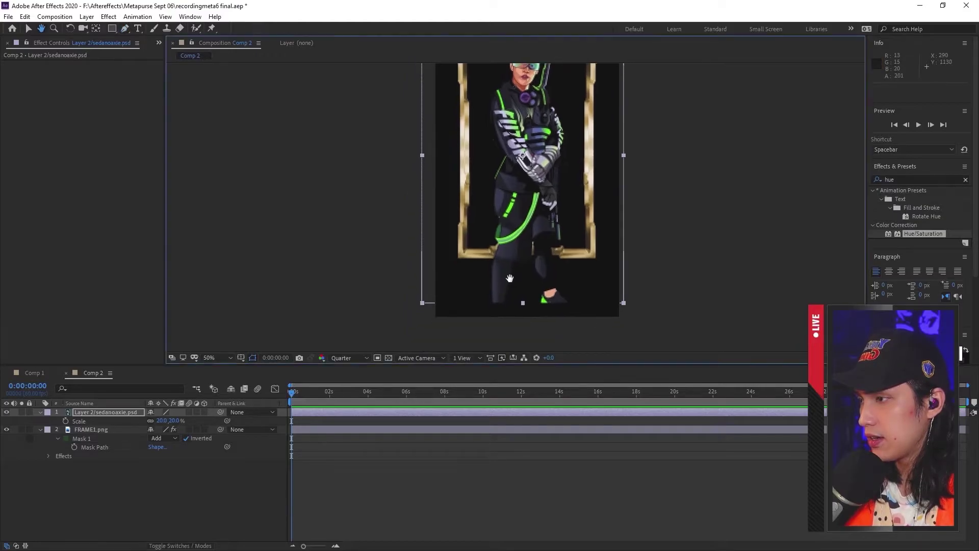
pyautogui.scroll(3, 509, 281)
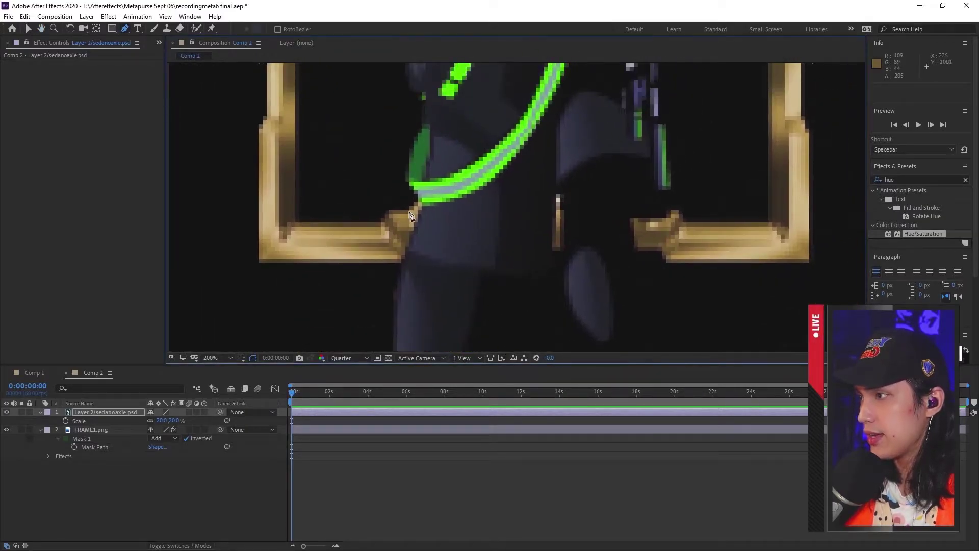
pyautogui.moveTo(406, 209); pyautogui.dragTo(417, 203)
pyautogui.click(431, 177)
pyautogui.click(603, 179)
pyautogui.click(632, 216)
pyautogui.click(663, 216)
# - Continue the mask up and around the character's head and down the other side, closing the path
pyautogui.scroll(-5, 664, 280)
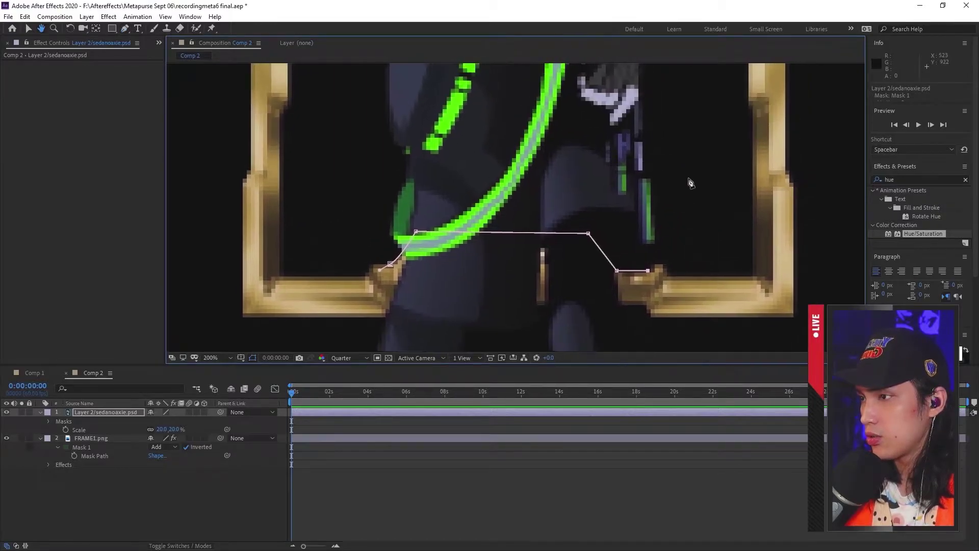
pyautogui.click(604, 260)
pyautogui.moveTo(604, 183); pyautogui.dragTo(625, 258)
pyautogui.click(615, 182)
pyautogui.click(582, 130)
pyautogui.click(502, 124)
pyautogui.click(500, 330)
pyautogui.click(520, 343)
# - Move the mask's two upper corner vertices at the lower bar onto the bar's top edge so it lies flush
pyautogui.scroll(6, 520, 344)
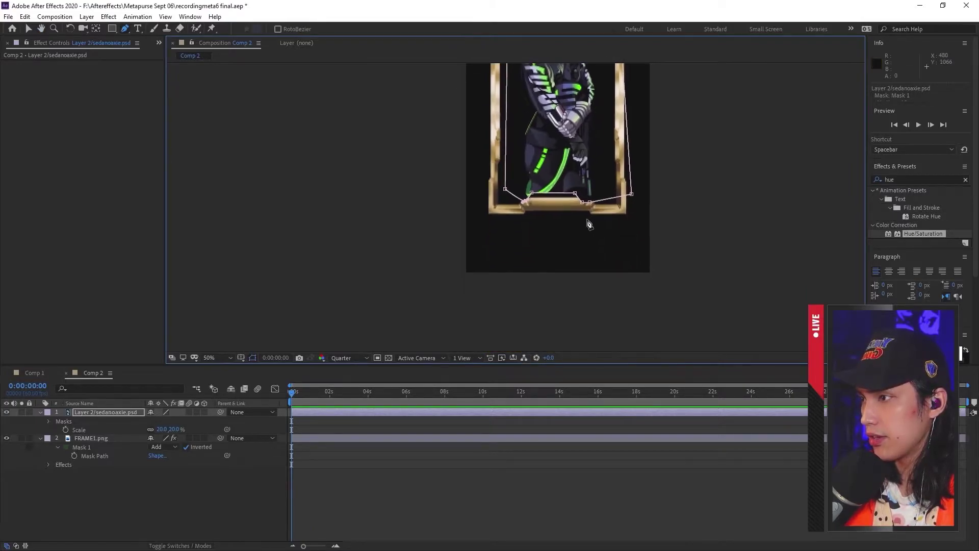
pyautogui.scroll(1, 580, 191)
pyautogui.moveTo(699, 134); pyautogui.dragTo(417, 282)
pyautogui.scroll(-1, 515, 199)
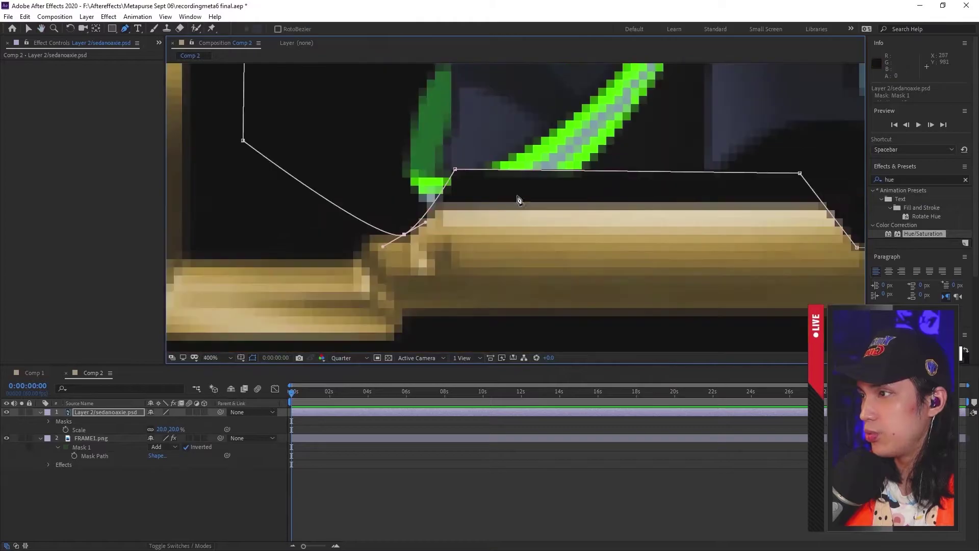
pyautogui.moveTo(456, 172); pyautogui.dragTo(436, 204)
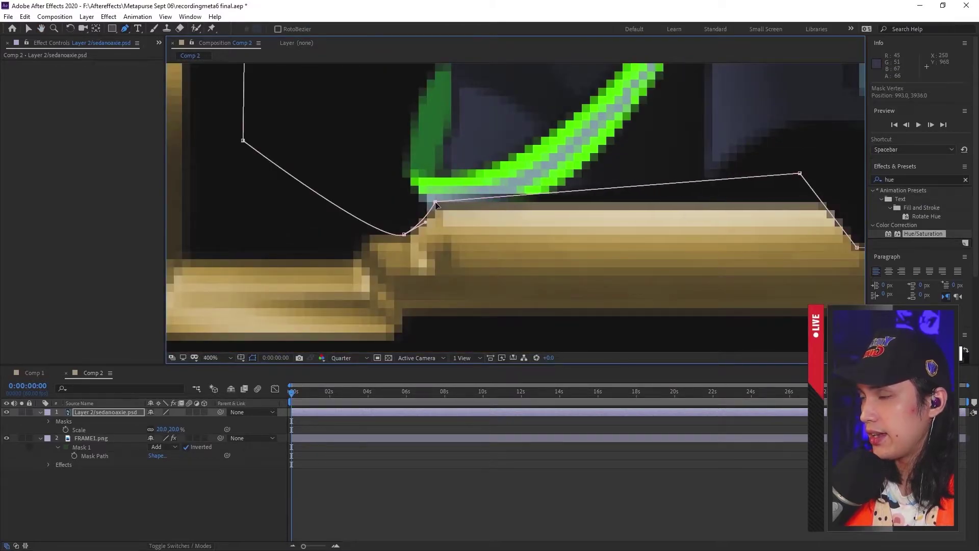
pyautogui.moveTo(801, 174); pyautogui.dragTo(620, 213)
# - Reposition the mask vertices around the notch at the right end of the frame's lower bar
pyautogui.moveTo(655, 262); pyautogui.dragTo(710, 269)
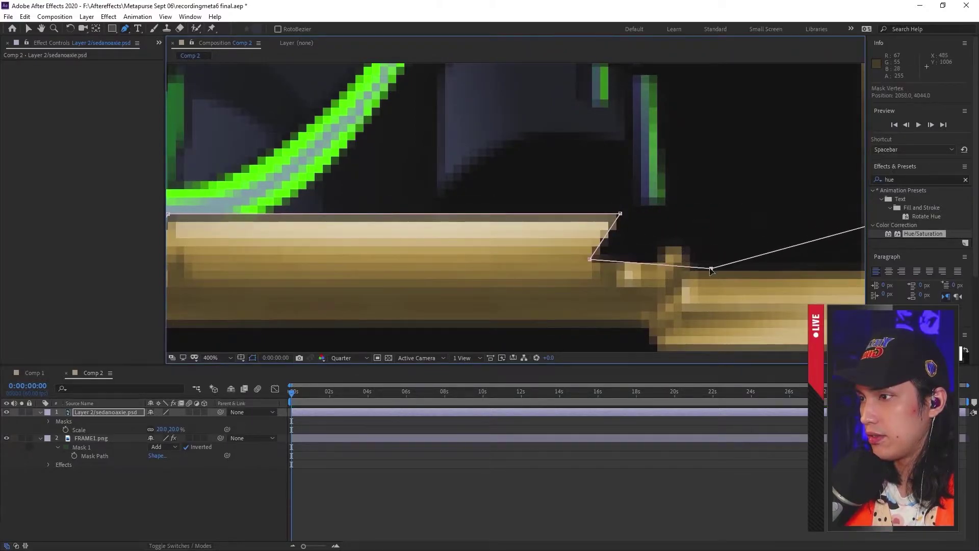
pyautogui.moveTo(590, 259); pyautogui.dragTo(636, 245)
pyautogui.moveTo(709, 268); pyautogui.dragTo(683, 247)
# - Refine the mask around the notch at the left end of the lower bar and return to the Selection tool
pyautogui.moveTo(323, 286); pyautogui.dragTo(579, 304)
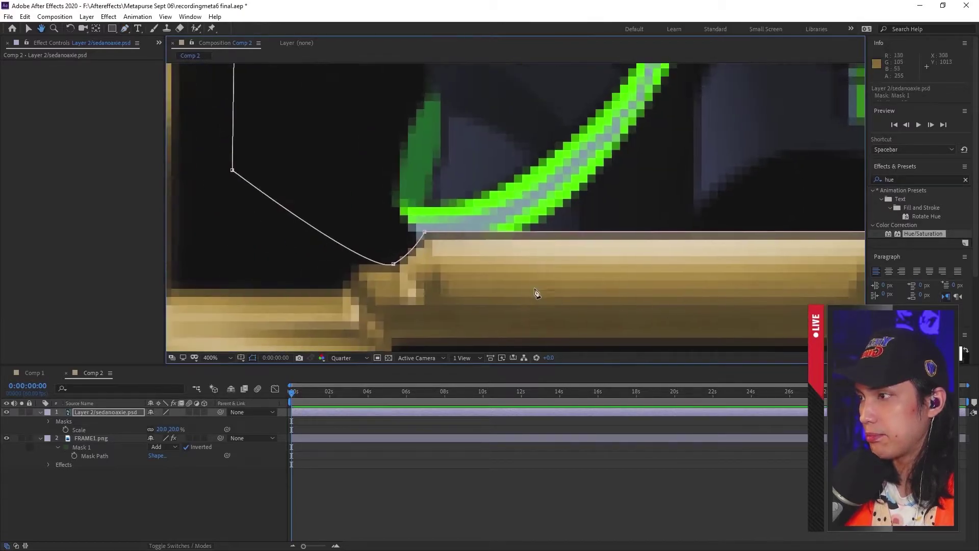
pyautogui.moveTo(394, 265); pyautogui.dragTo(354, 266)
pyautogui.click(353, 254)
pyautogui.scroll(-6, 550, 208)
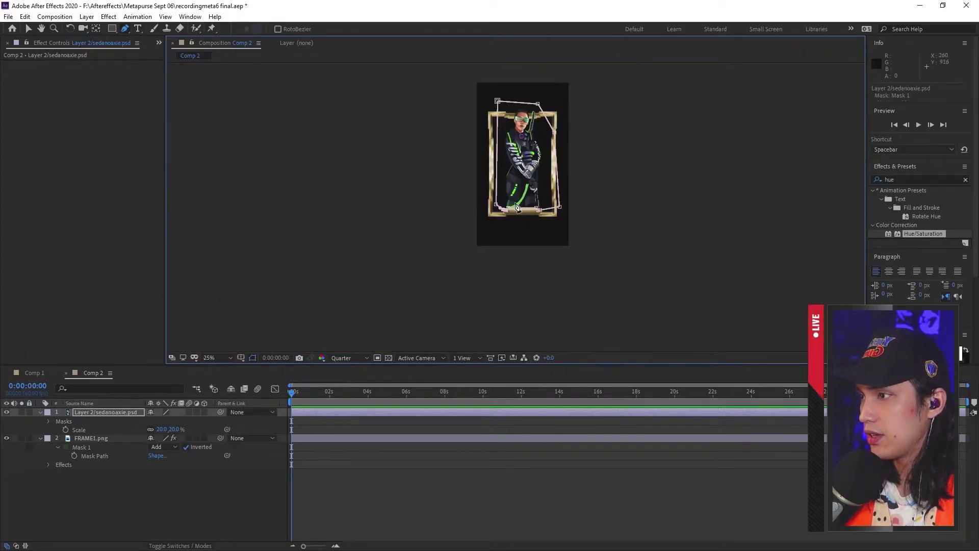
pyautogui.scroll(3, 550, 208)
pyautogui.hscroll(-2, 561, 214)
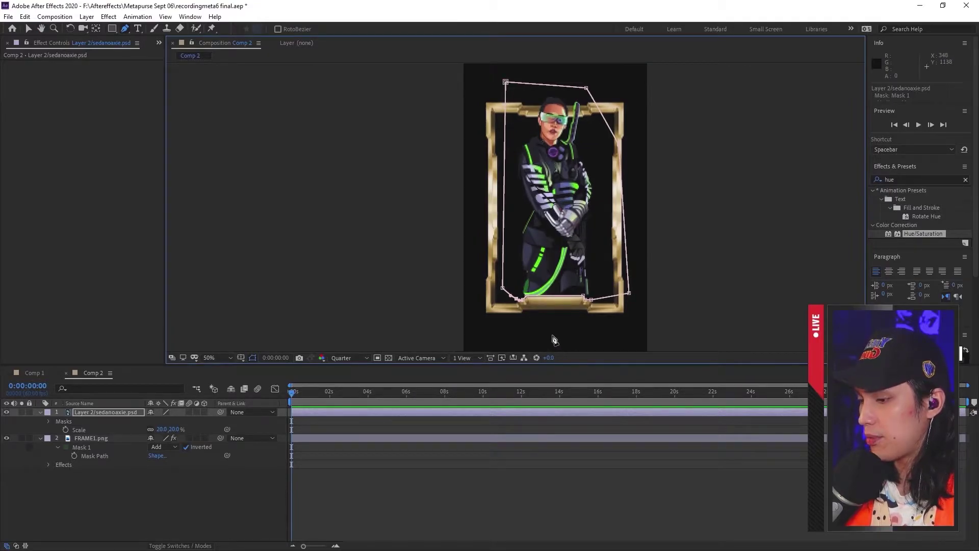
pyautogui.press('v')
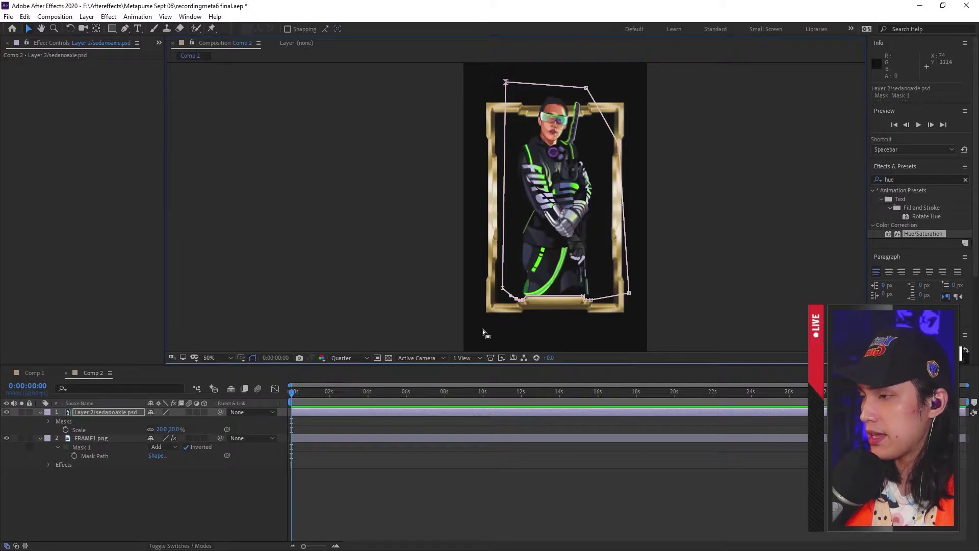
# - Deselect the mask, add js final.png as the uppermost layer, scale it to 26%, and place it over the frame's lower bar at 360, 996
pyautogui.click(508, 336)
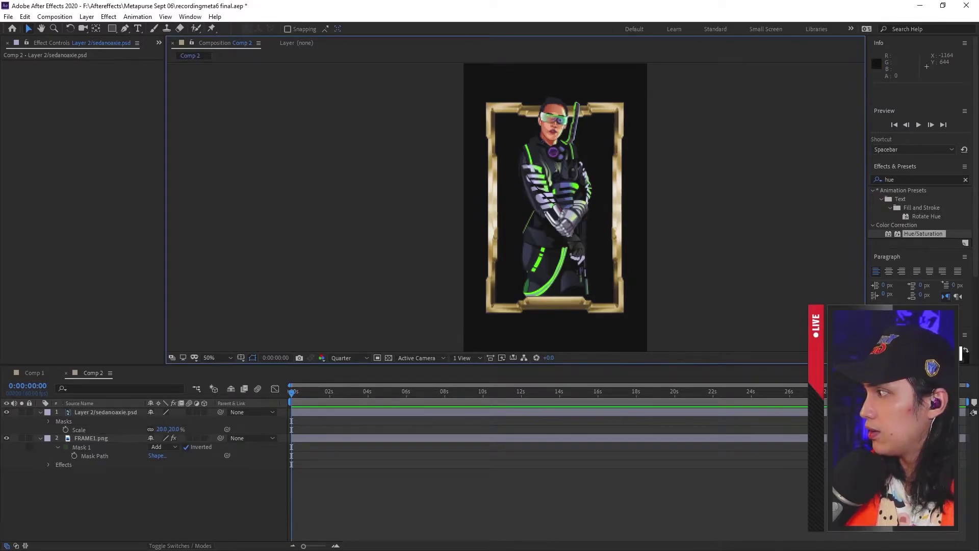
pyautogui.moveTo(448, 277); pyautogui.dragTo(594, 238)
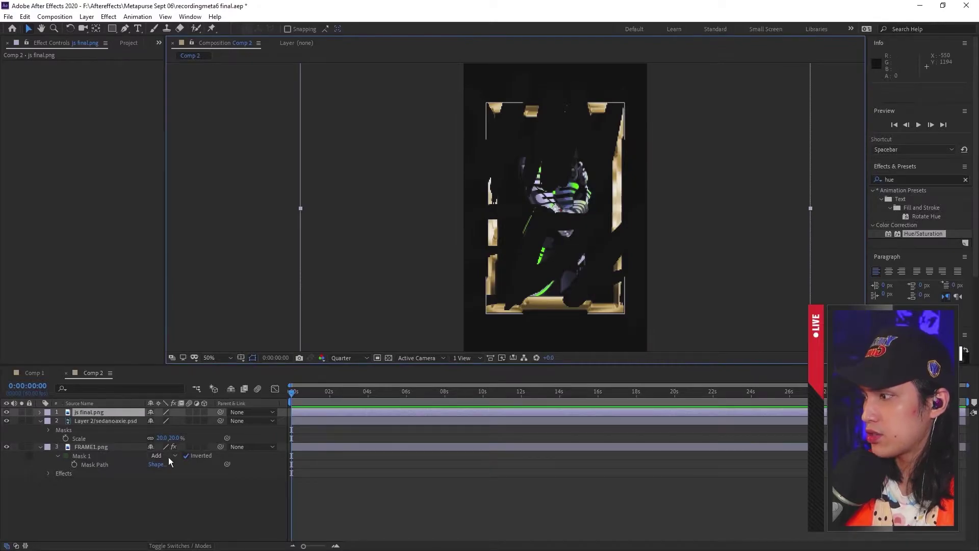
pyautogui.press('s')
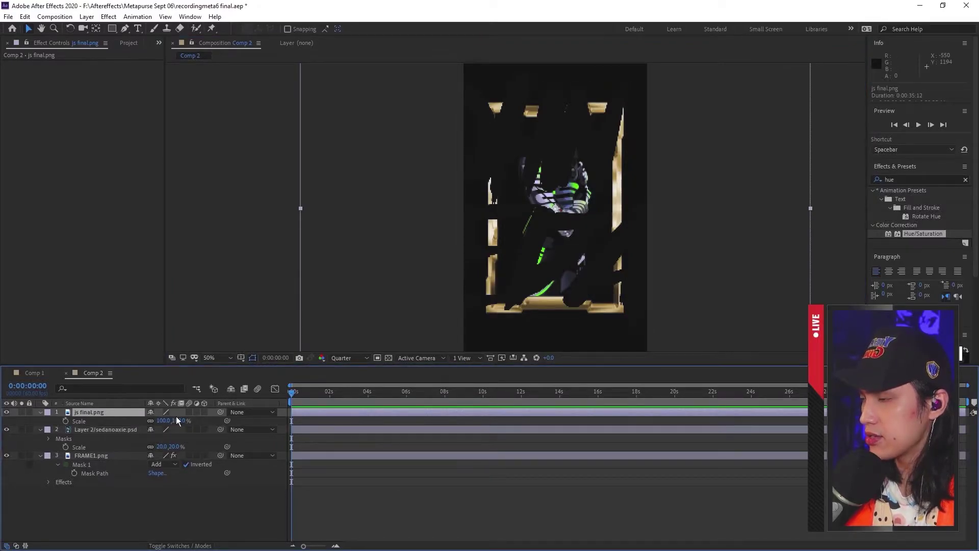
pyautogui.moveTo(174, 421); pyautogui.dragTo(136, 421)
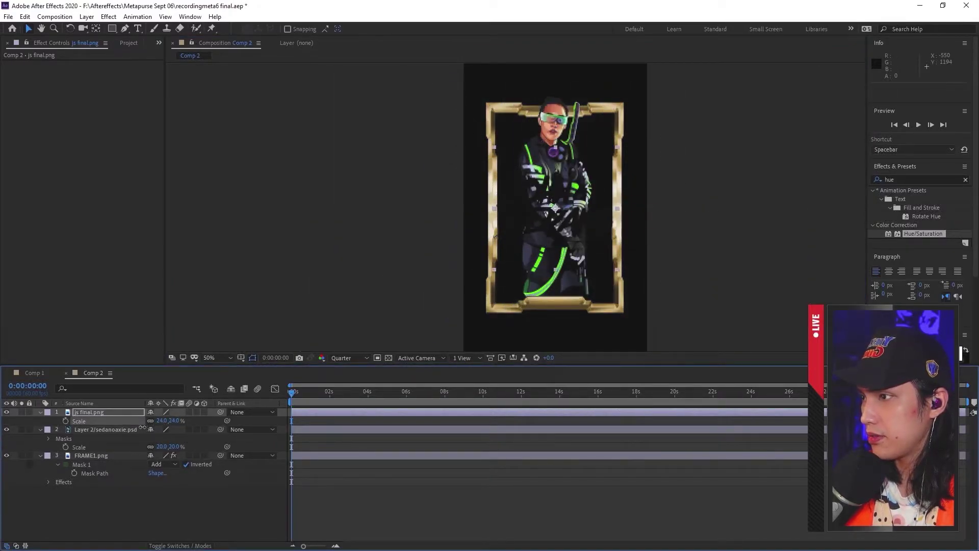
pyautogui.moveTo(591, 215); pyautogui.dragTo(592, 306)
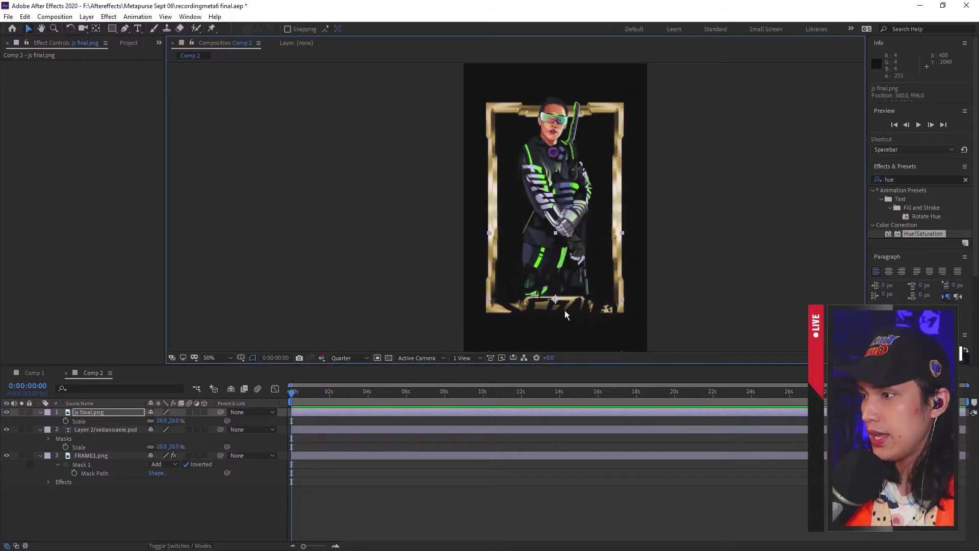
# - Find the Gradient Ramp effect and apply it to the js final.png layer
pyautogui.moveTo(915, 179); pyautogui.dragTo(865, 181)
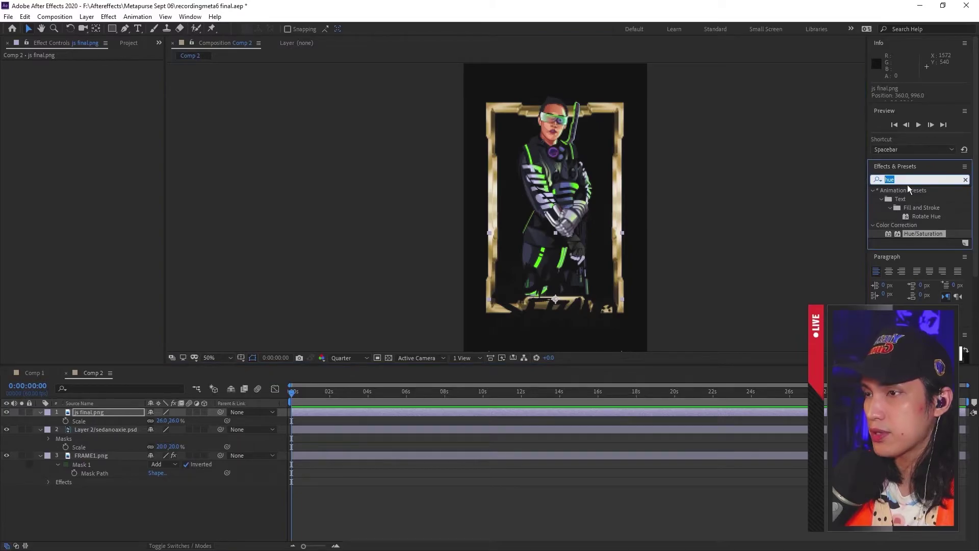
pyautogui.write('ramp')
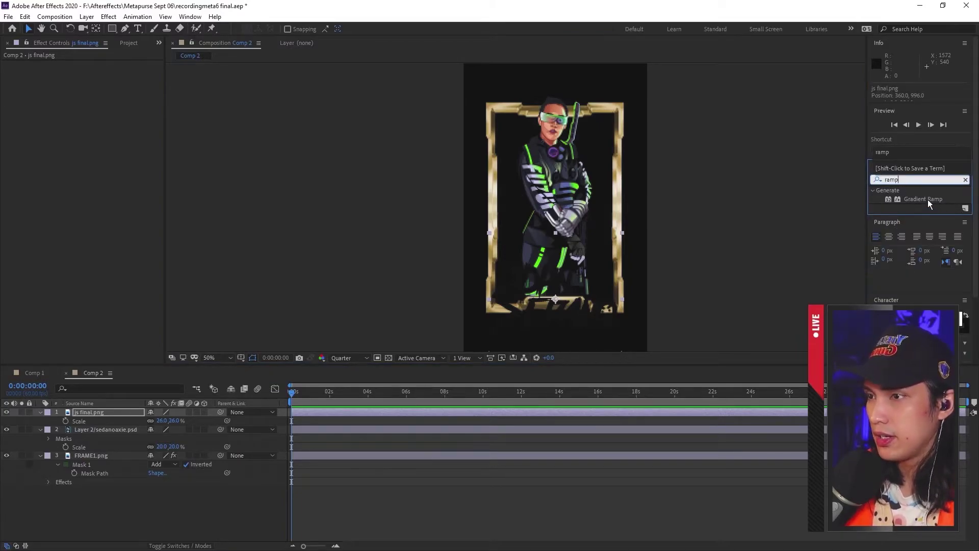
pyautogui.moveTo(927, 200); pyautogui.dragTo(556, 316)
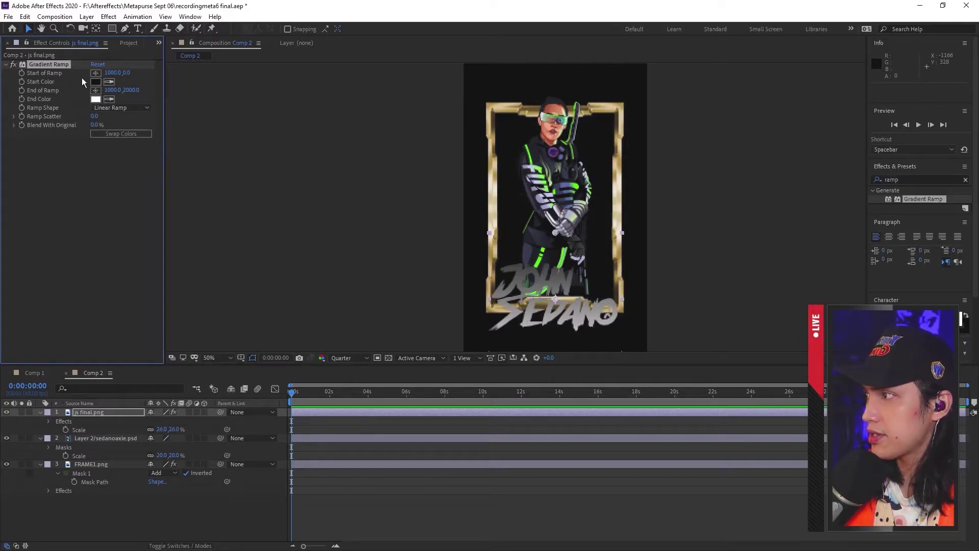
# - Set the Gradient Ramp's start color to bright green
pyautogui.click(95, 81)
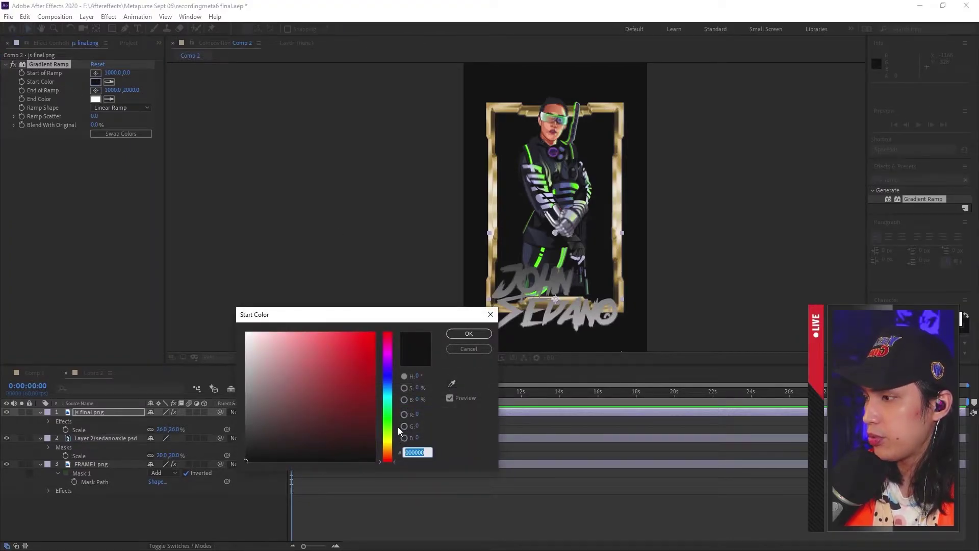
pyautogui.click(388, 417)
pyautogui.click(469, 333)
pyautogui.click(95, 81)
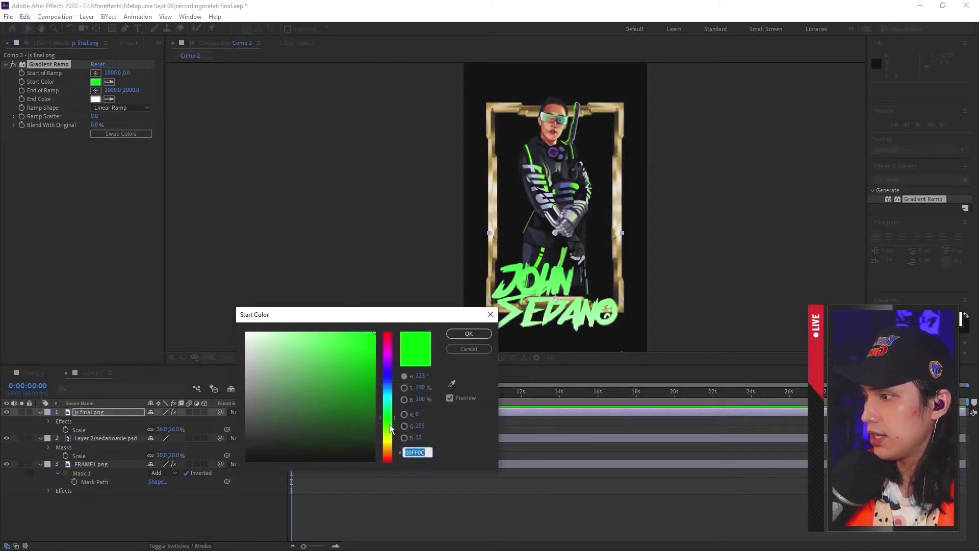
pyautogui.click(469, 333)
# - Set the Gradient Ramp's end color to yellow EAFF00
pyautogui.click(96, 99)
pyautogui.click(387, 437)
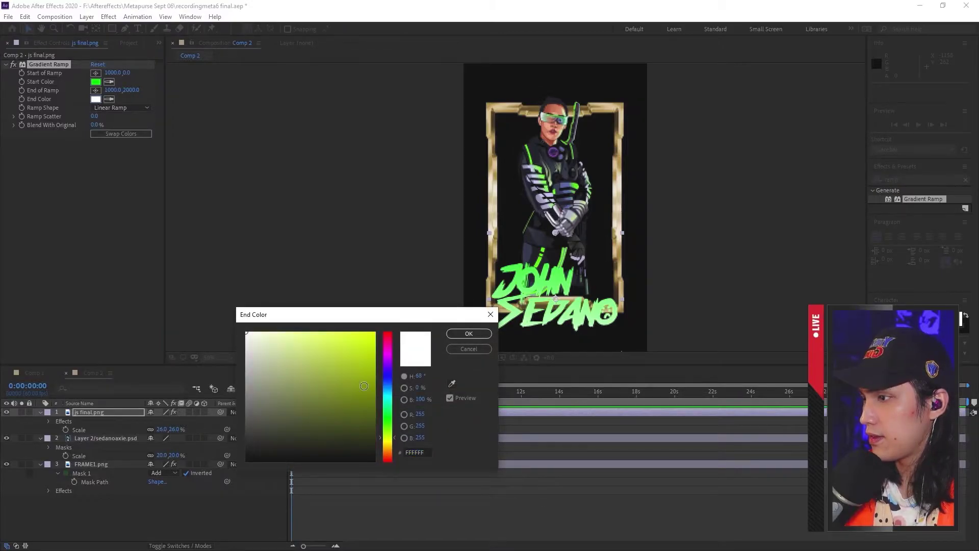
pyautogui.click(358, 404)
pyautogui.click(388, 442)
pyautogui.moveTo(371, 360); pyautogui.dragTo(377, 333)
pyautogui.moveTo(394, 442)
pyautogui.mouseDown()
pyautogui.moveTo(396, 452)
pyautogui.moveTo(399, 439)
pyautogui.mouseUp()
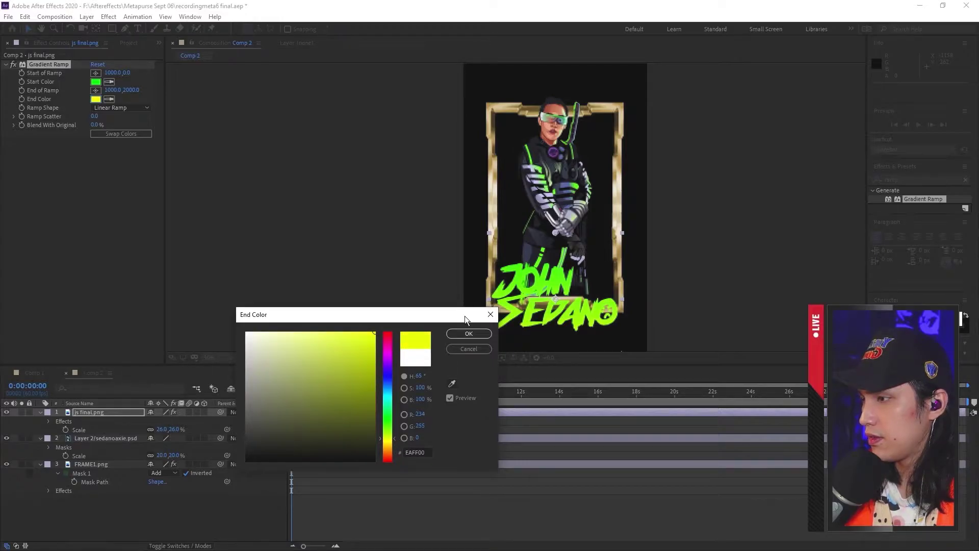
pyautogui.click(468, 333)
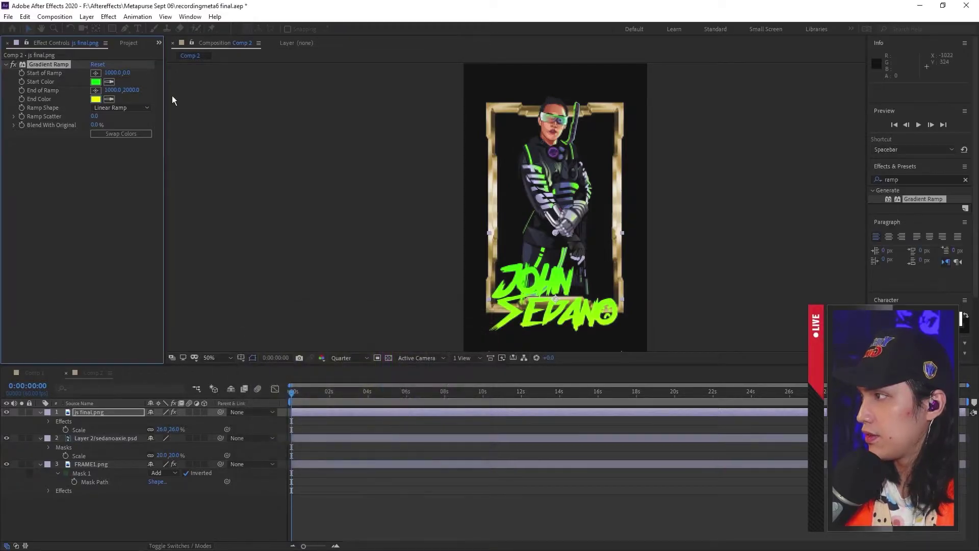
# - Move the Gradient Ramp's start point up onto the character's chest, at about 1054, -1039
pyautogui.click(95, 74)
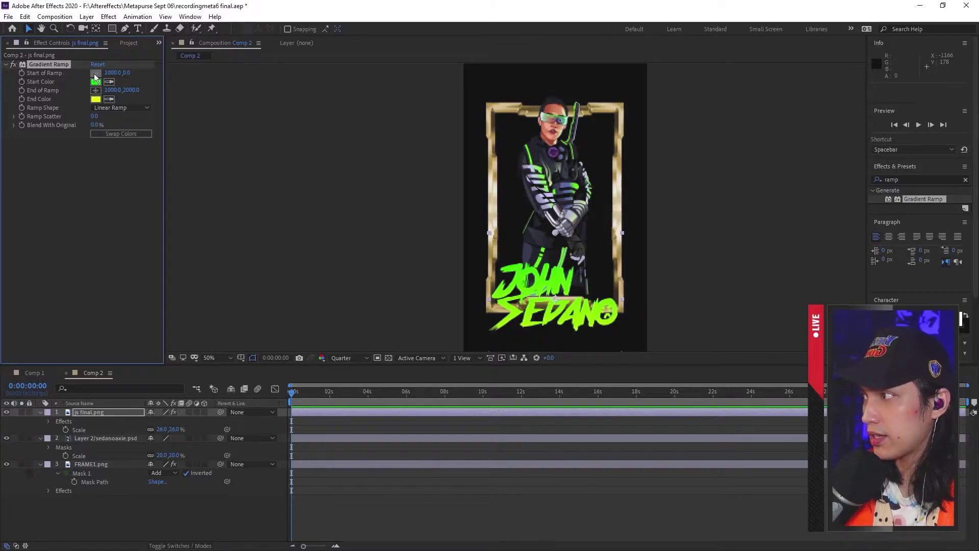
pyautogui.click(556, 269)
pyautogui.moveTo(556, 268); pyautogui.dragTo(562, 162)
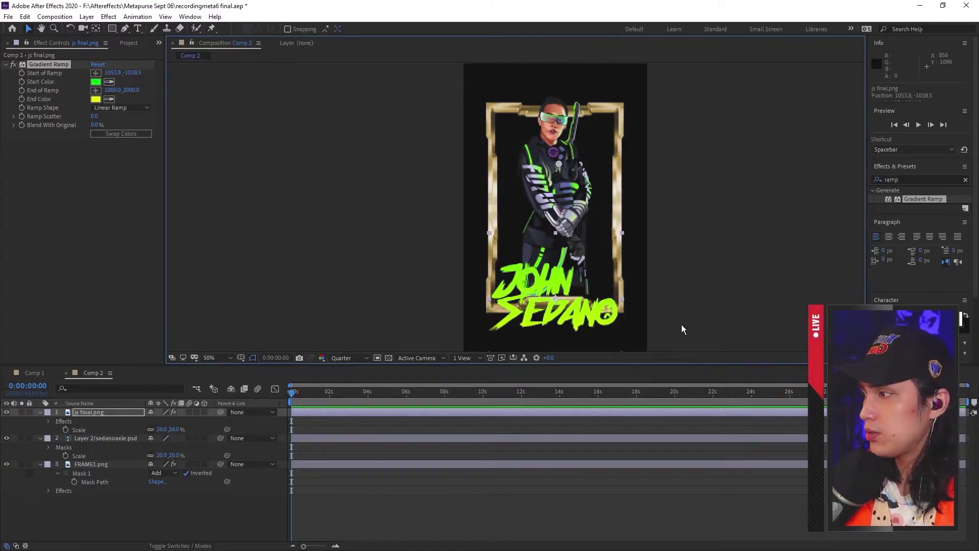
# - Add Comp 1 beneath all other layers and mask it with a four-point Pen path along the gold frame's corners
pyautogui.click(127, 42)
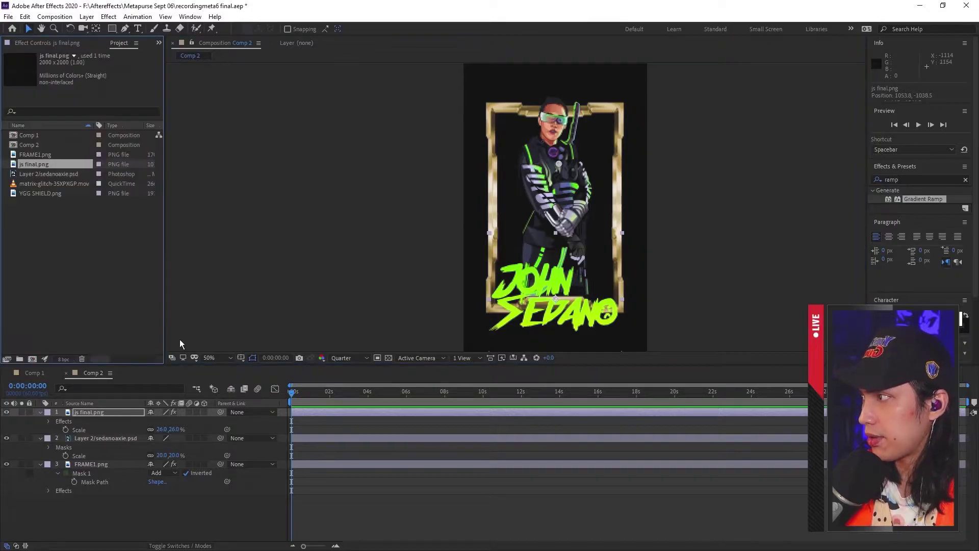
pyautogui.moveTo(28, 135)
pyautogui.mouseDown()
pyautogui.moveTo(262, 448)
pyautogui.moveTo(339, 522)
pyautogui.moveTo(336, 494)
pyautogui.mouseUp()
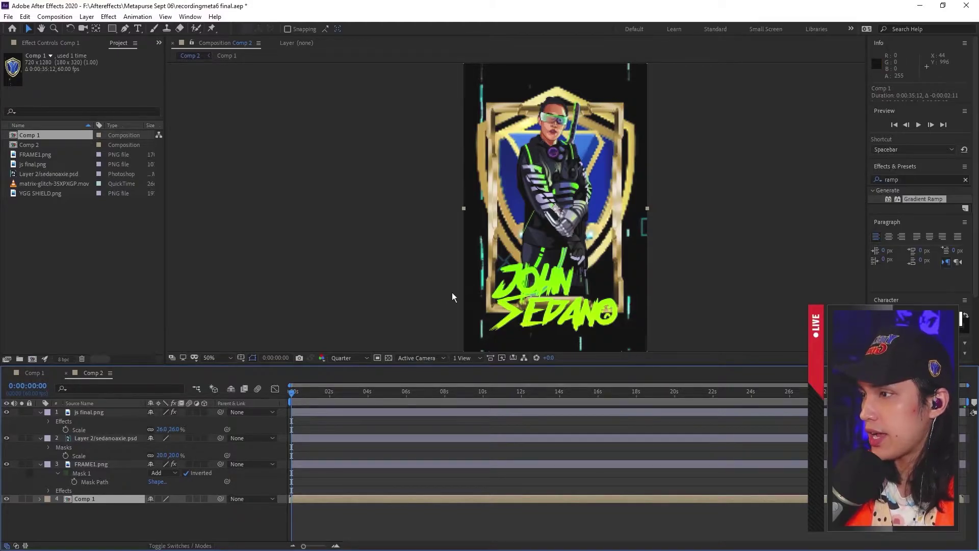
pyautogui.click(124, 29)
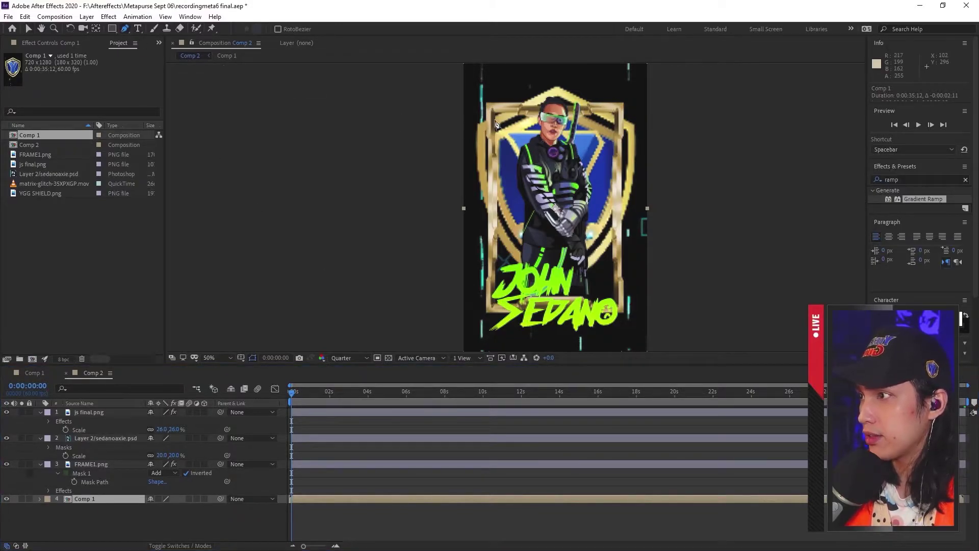
pyautogui.click(622, 108)
pyautogui.click(619, 311)
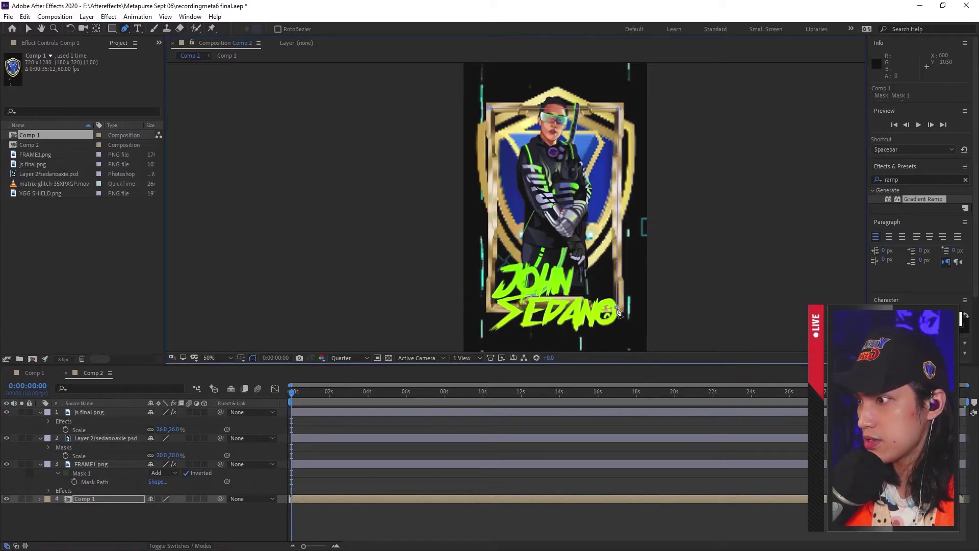
pyautogui.click(490, 312)
pyautogui.click(489, 108)
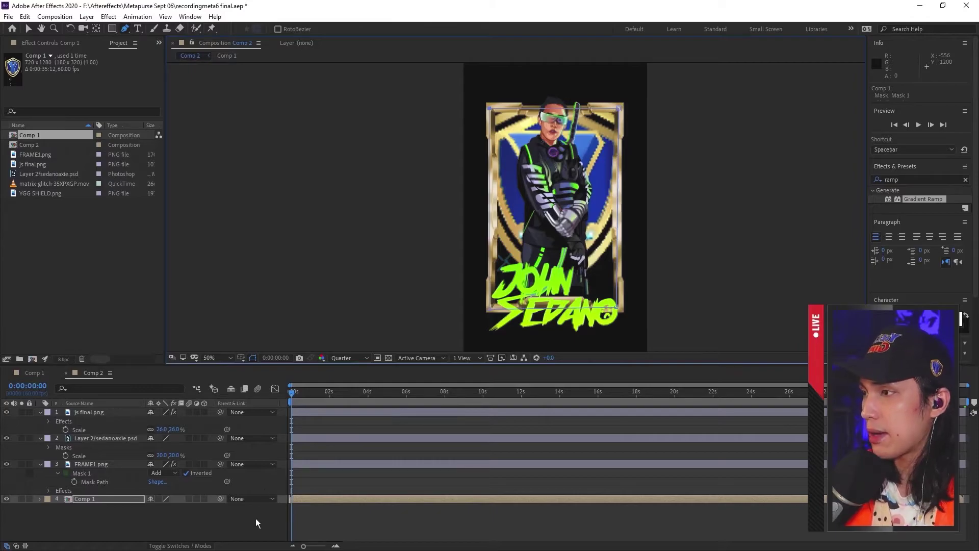
# - Create a new camera layer in Comp 2 and place it above all other layers
pyautogui.rightClick(124, 515)
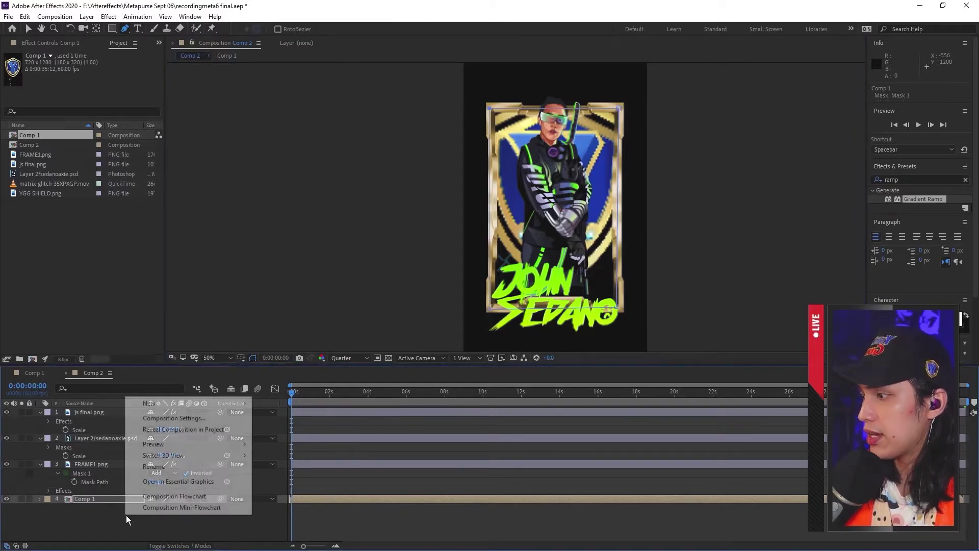
pyautogui.moveTo(204, 406)
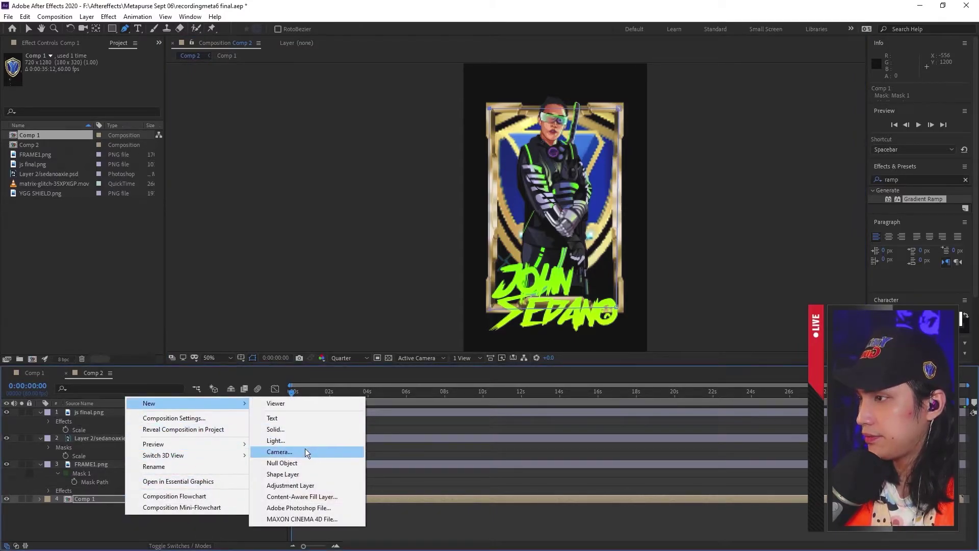
pyautogui.click(306, 448)
pyautogui.click(643, 394)
pyautogui.moveTo(109, 502); pyautogui.dragTo(117, 409)
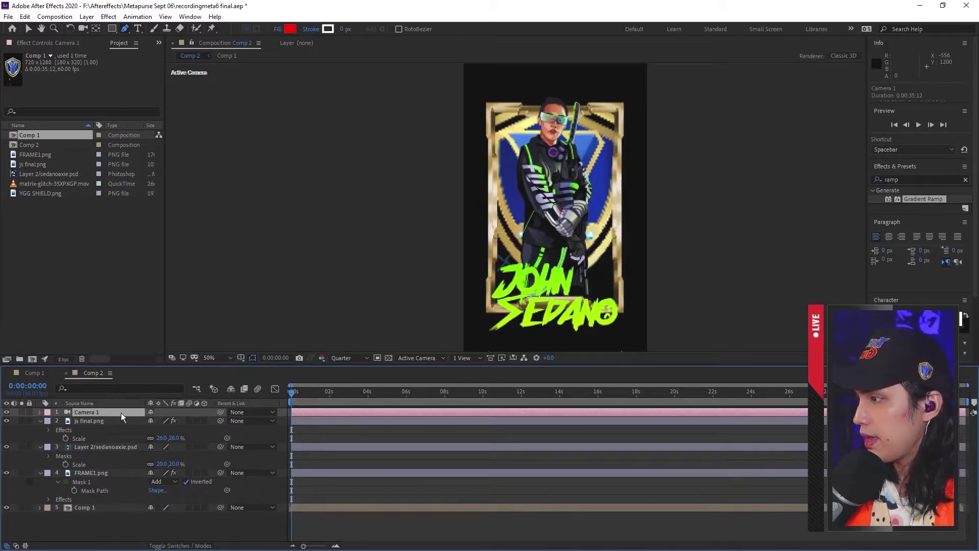
# - Try shifting Camera 1 sideways to an X position of 400
pyautogui.press('p')
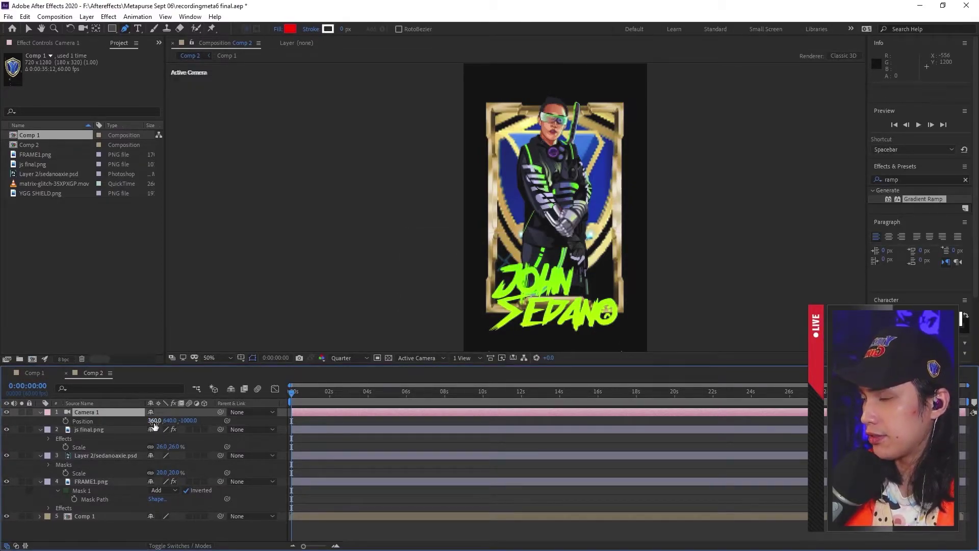
pyautogui.moveTo(153, 421); pyautogui.dragTo(236, 431)
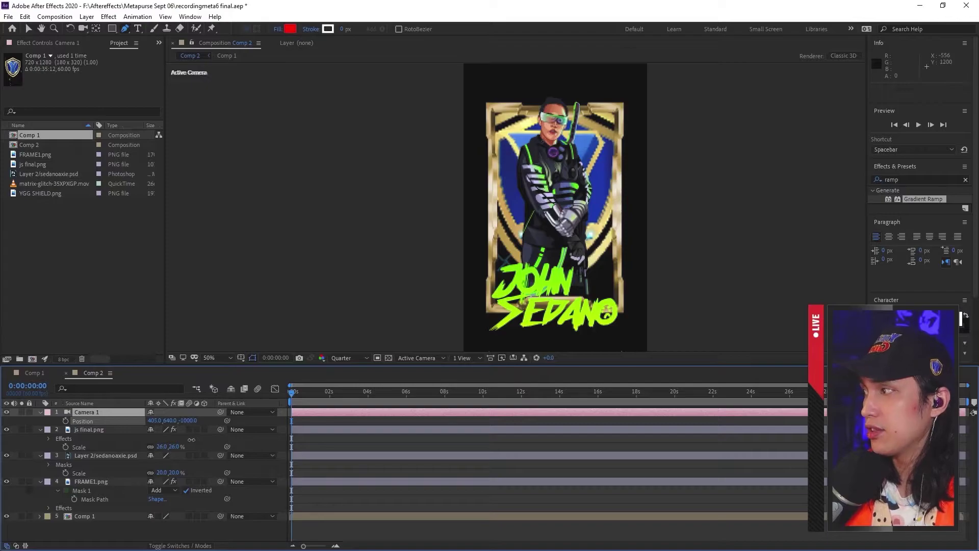
pyautogui.moveTo(191, 440); pyautogui.dragTo(207, 441)
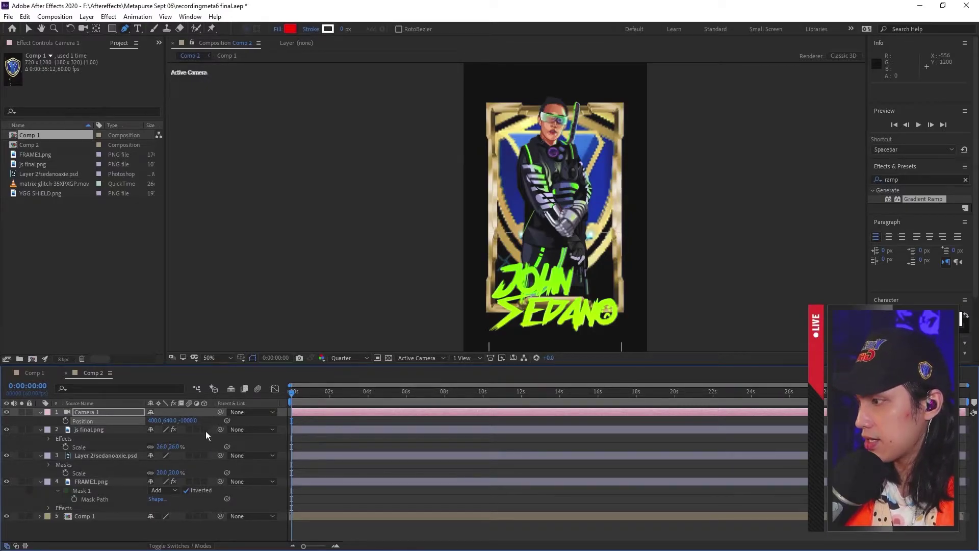
# - Turn js final.png, the character layer, FRAME1.png and Comp 1 into 3D layers
pyautogui.click(205, 430)
pyautogui.click(206, 498)
pyautogui.scroll(-3, 208, 500)
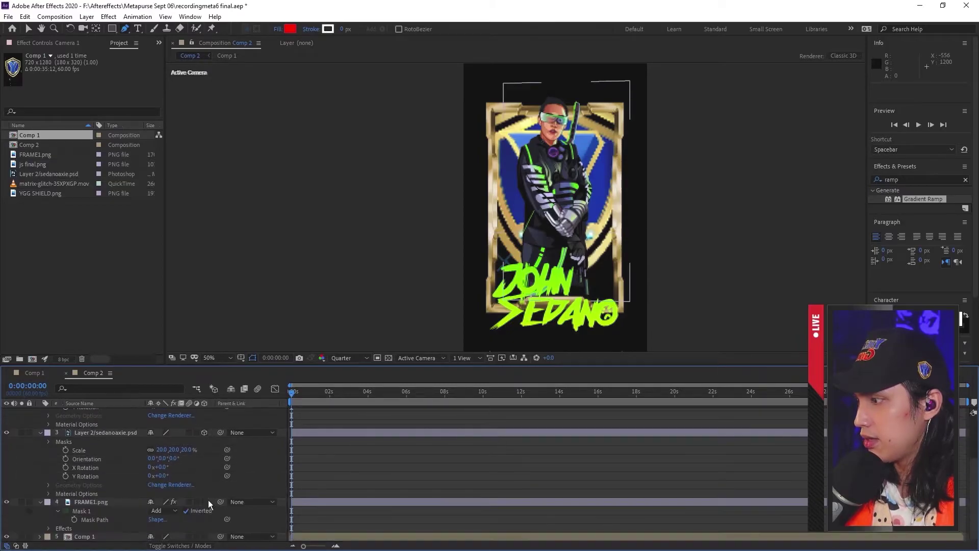
pyautogui.click(205, 501)
pyautogui.scroll(-1, 207, 502)
pyautogui.click(204, 536)
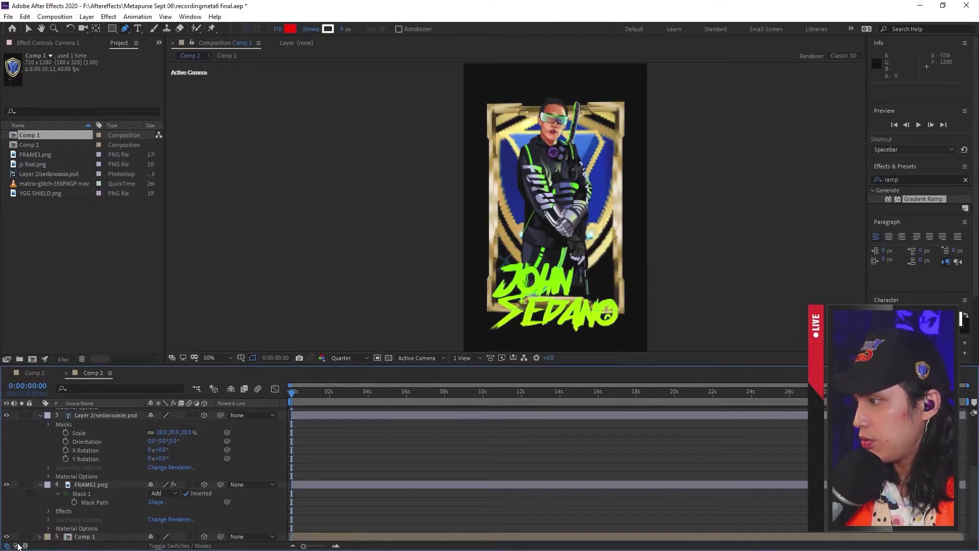
# - Collapse the expanded image layers and shift Camera 1's X position back toward the composition's centre
pyautogui.click(40, 485)
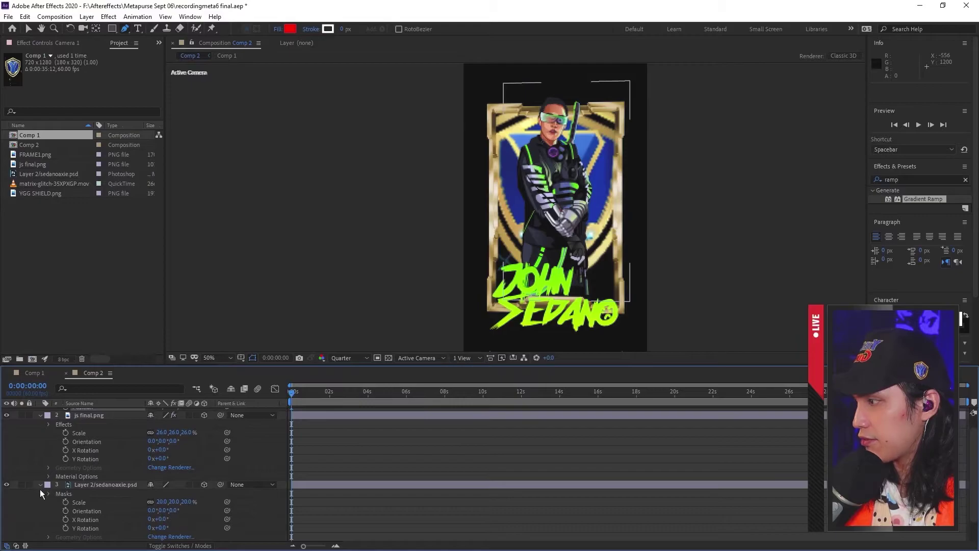
pyautogui.click(40, 488)
pyautogui.click(40, 430)
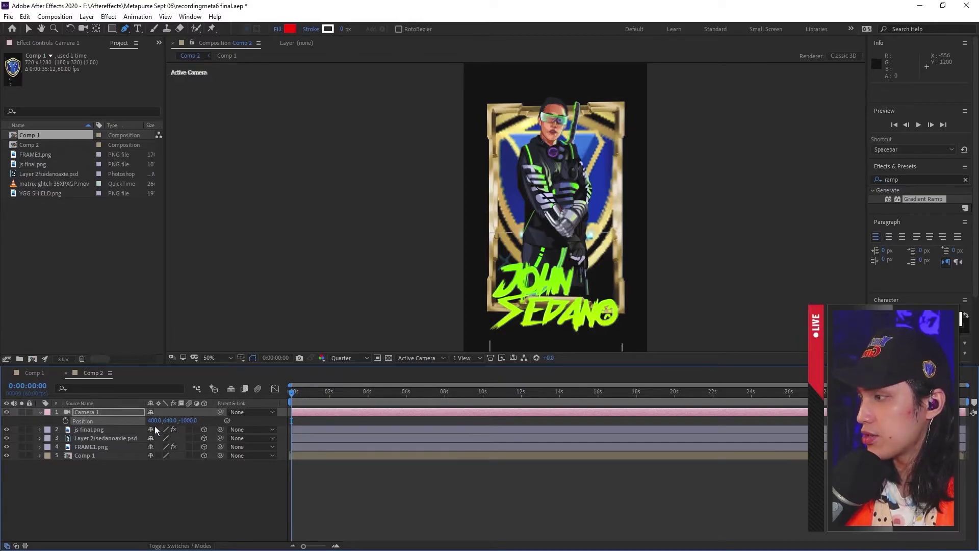
pyautogui.moveTo(153, 421)
pyautogui.mouseDown()
pyautogui.moveTo(250, 397)
pyautogui.moveTo(214, 402)
pyautogui.moveTo(106, 386)
pyautogui.moveTo(14, 403)
pyautogui.moveTo(885, 395)
pyautogui.moveTo(152, 423)
pyautogui.mouseUp()
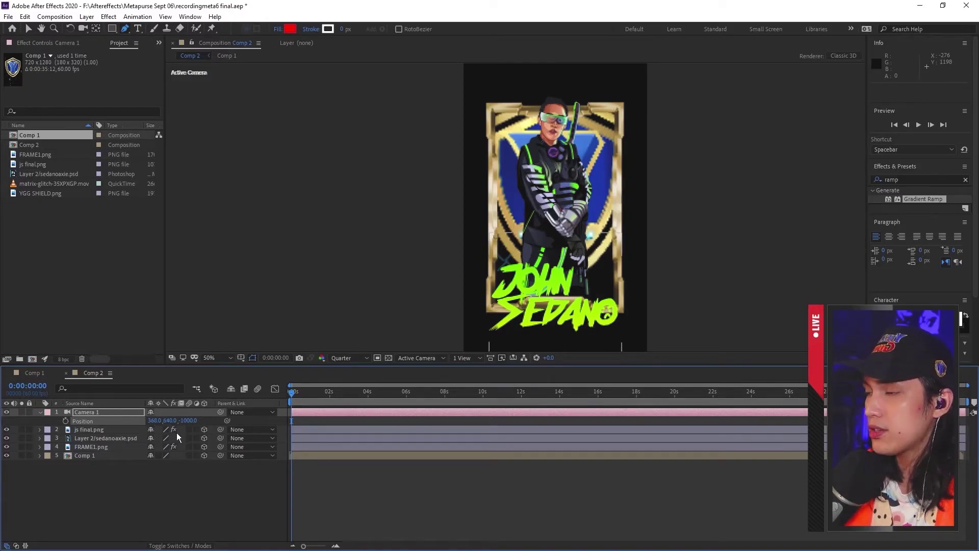
# - Bring js final.png forward in depth by setting its position to 353, 940, -182, and scale it down to 22%
pyautogui.click(88, 430)
pyautogui.press('p')
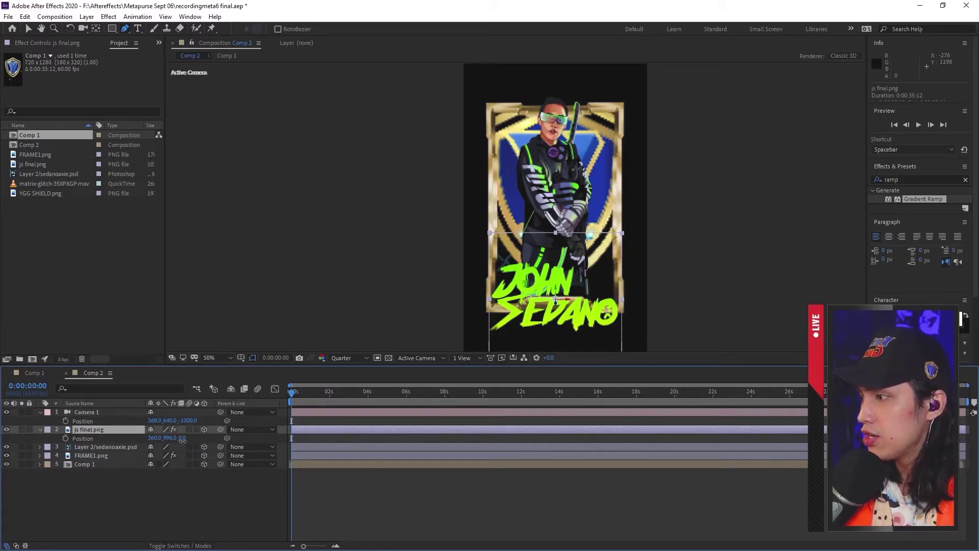
pyautogui.moveTo(182, 439); pyautogui.dragTo(114, 448)
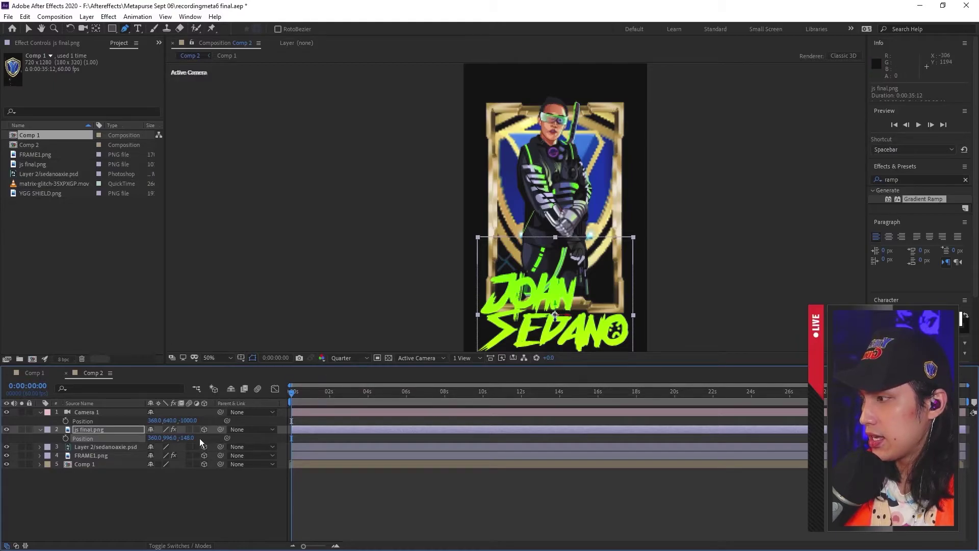
pyautogui.moveTo(170, 437)
pyautogui.mouseDown()
pyautogui.moveTo(129, 447)
pyautogui.moveTo(176, 440)
pyautogui.moveTo(155, 441)
pyautogui.moveTo(168, 438)
pyautogui.mouseUp()
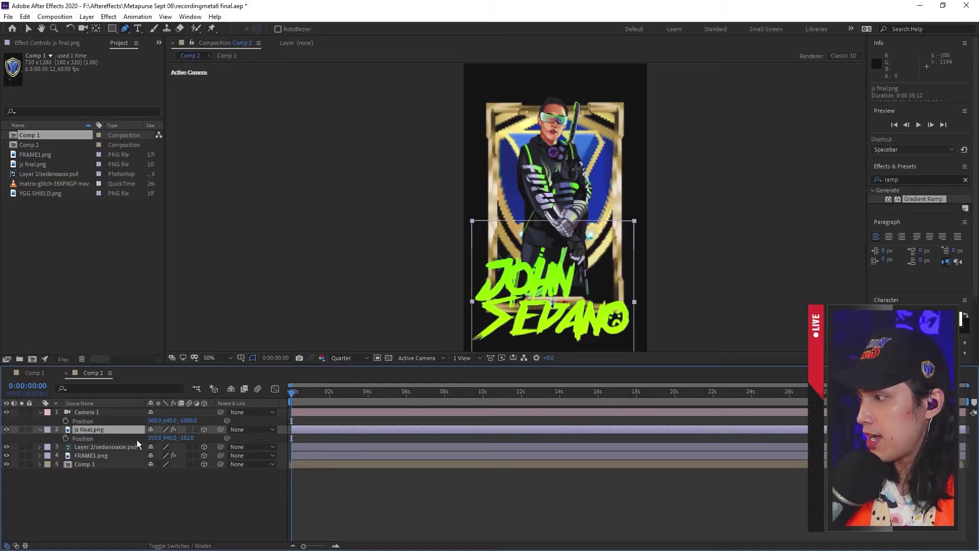
pyautogui.click(170, 437)
pyautogui.press('Return')
pyautogui.press('s')
pyautogui.moveTo(170, 438); pyautogui.dragTo(179, 452)
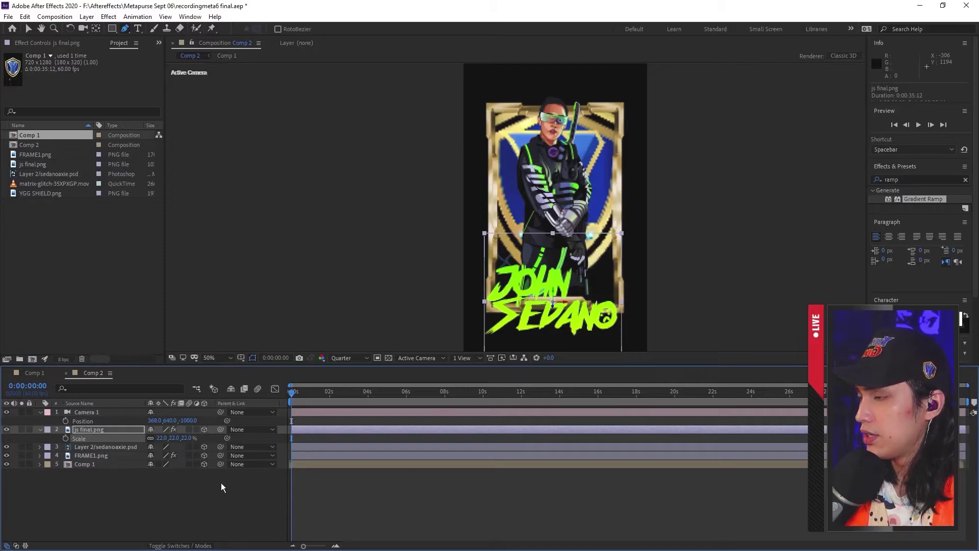
# - Try shifting Camera 1 sideways to an X position of 396
pyautogui.click(188, 484)
pyautogui.click(87, 413)
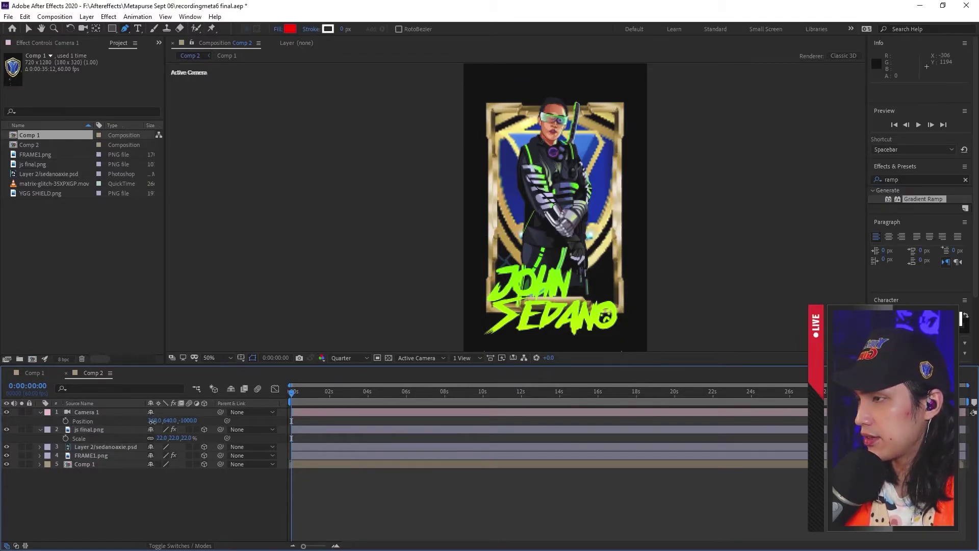
pyautogui.moveTo(152, 422)
pyautogui.mouseDown()
pyautogui.moveTo(349, 444)
pyautogui.moveTo(397, 432)
pyautogui.moveTo(164, 424)
pyautogui.mouseUp()
pyautogui.moveTo(122, 420); pyautogui.dragTo(179, 437)
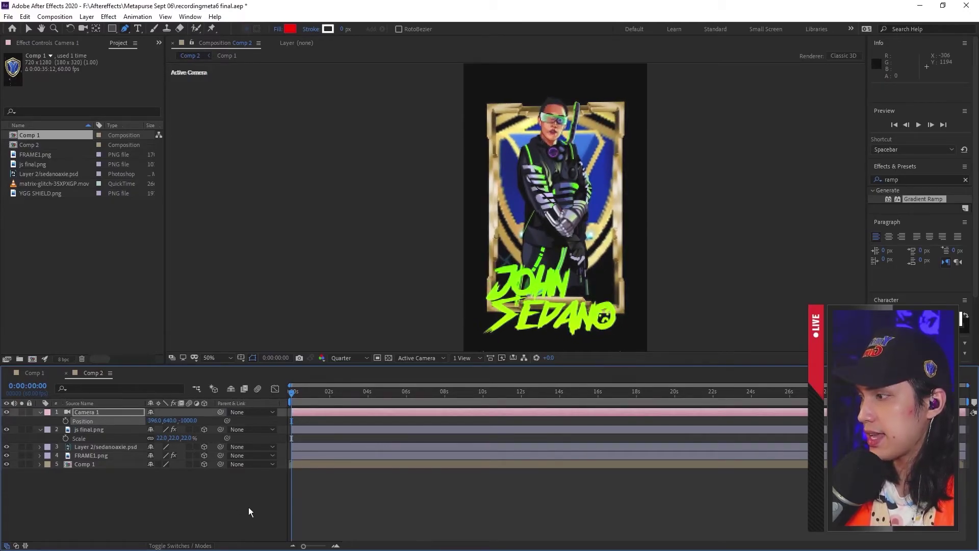
# - Collapse transformations on the Comp 1 layer and shift Camera 1's X position to 331
pyautogui.click(87, 465)
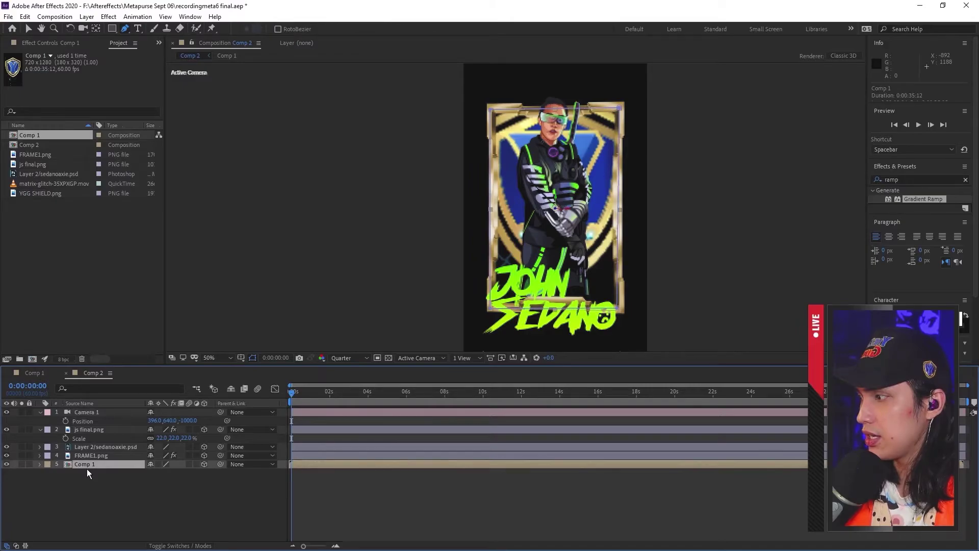
pyautogui.click(158, 463)
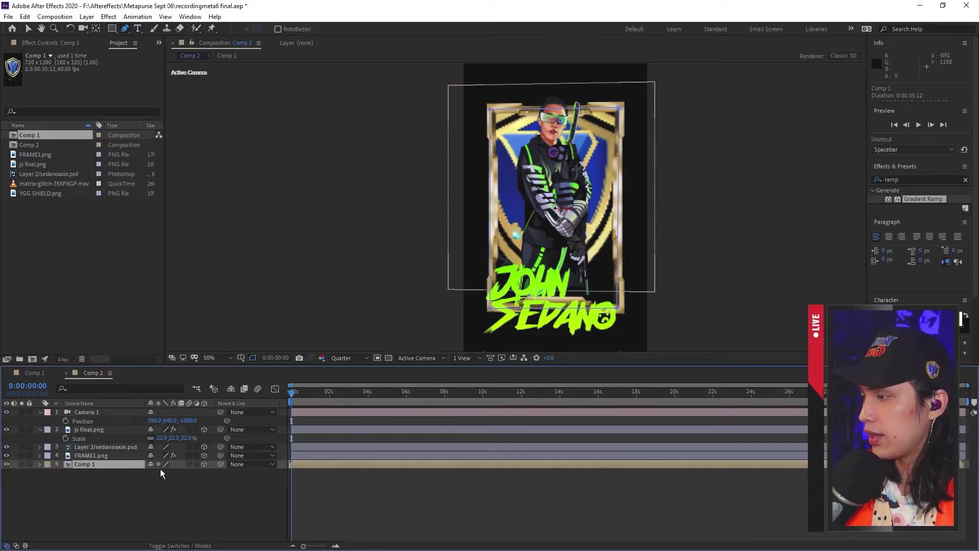
pyautogui.moveTo(152, 423)
pyautogui.mouseDown()
pyautogui.moveTo(245, 430)
pyautogui.moveTo(133, 436)
pyautogui.moveTo(146, 438)
pyautogui.mouseUp()
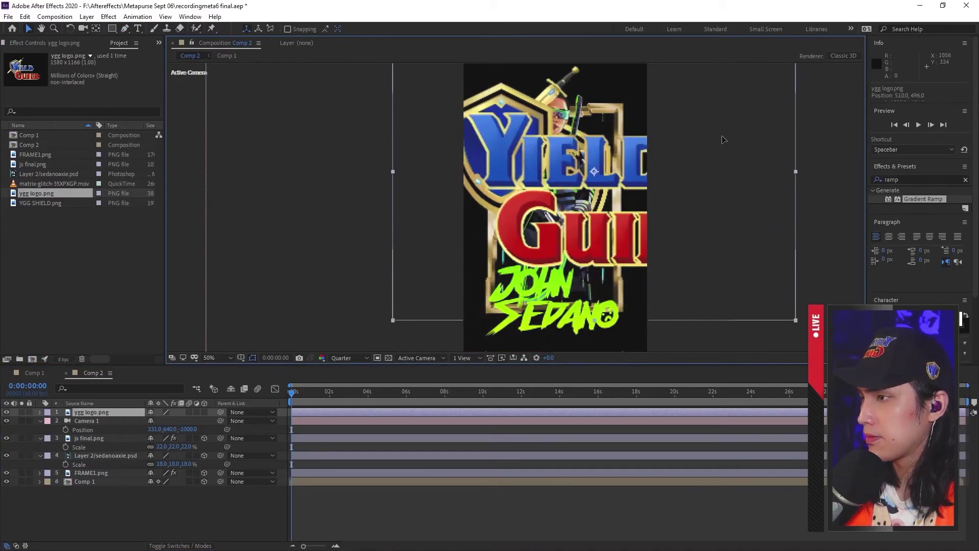
# - Scale ygg logo.png down to 10% and place it inside the gold frame's upper-left corner, beside the character's head
pyautogui.click(211, 413)
pyautogui.press('s')
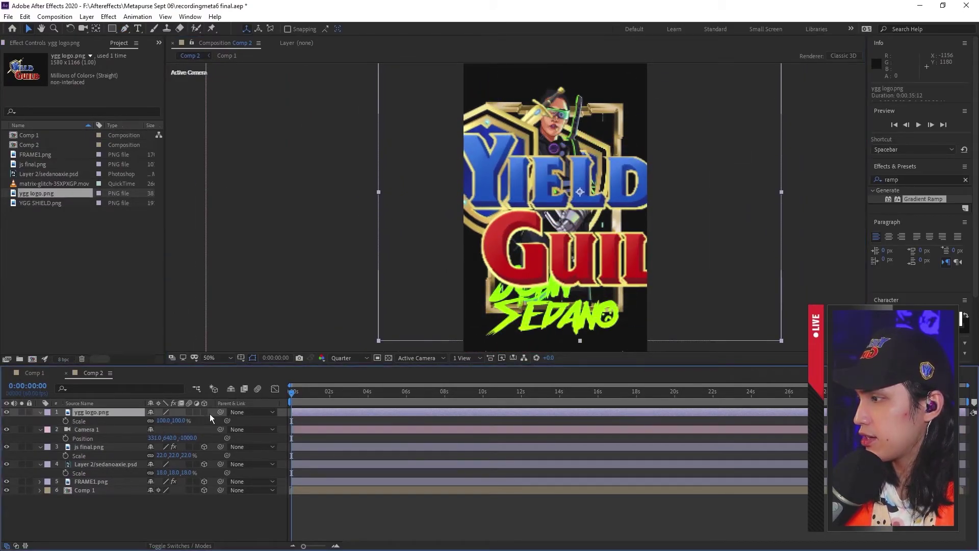
pyautogui.moveTo(182, 423); pyautogui.dragTo(130, 425)
pyautogui.moveTo(596, 194); pyautogui.dragTo(519, 133)
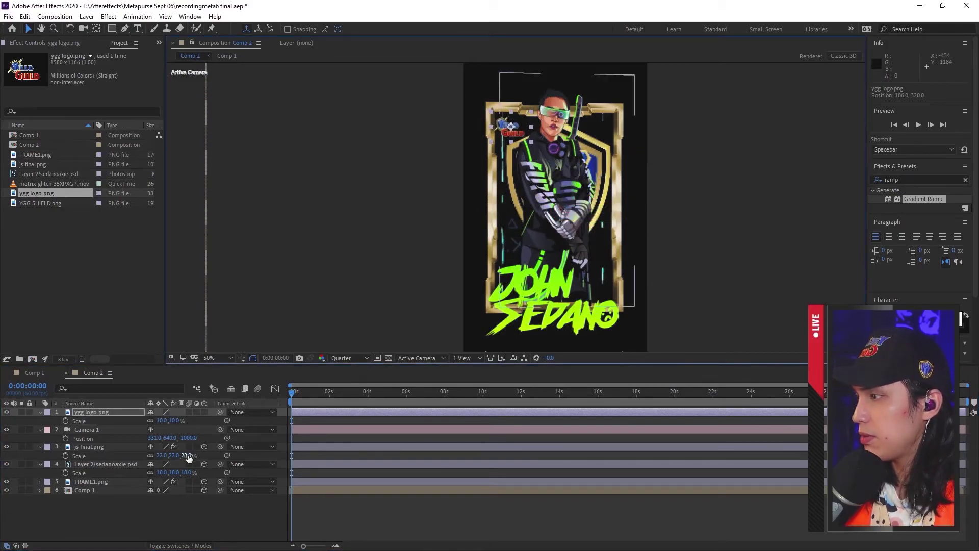
# - Turn ygg logo.png into a 3D layer and bring it forward to position 227, 382, -184
pyautogui.click(204, 412)
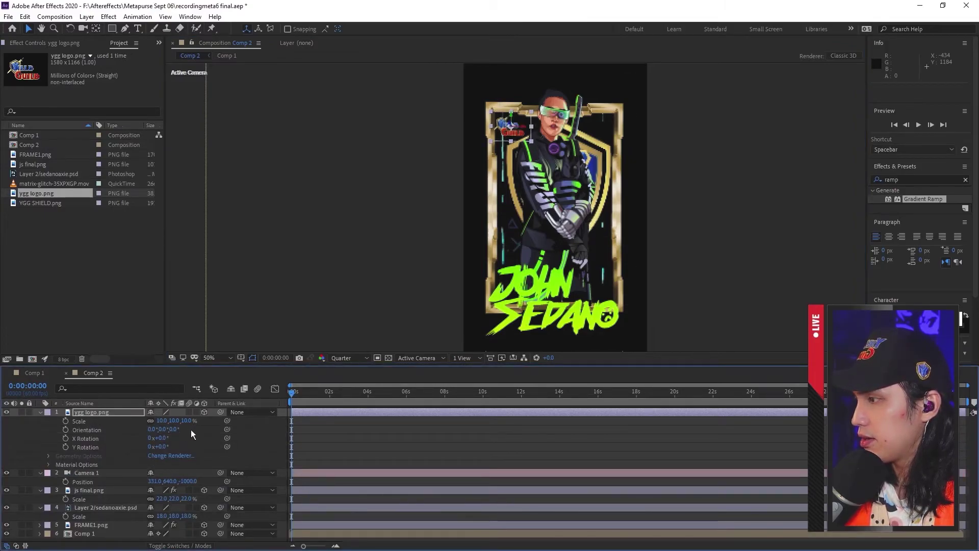
pyautogui.press('p')
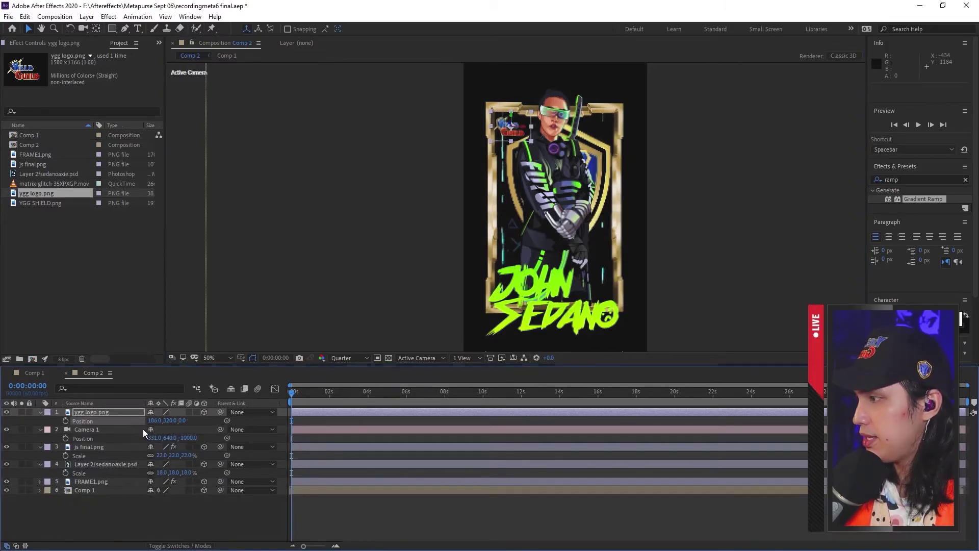
pyautogui.moveTo(176, 421)
pyautogui.mouseDown()
pyautogui.moveTo(70, 417)
pyautogui.moveTo(204, 422)
pyautogui.moveTo(177, 424)
pyautogui.mouseUp()
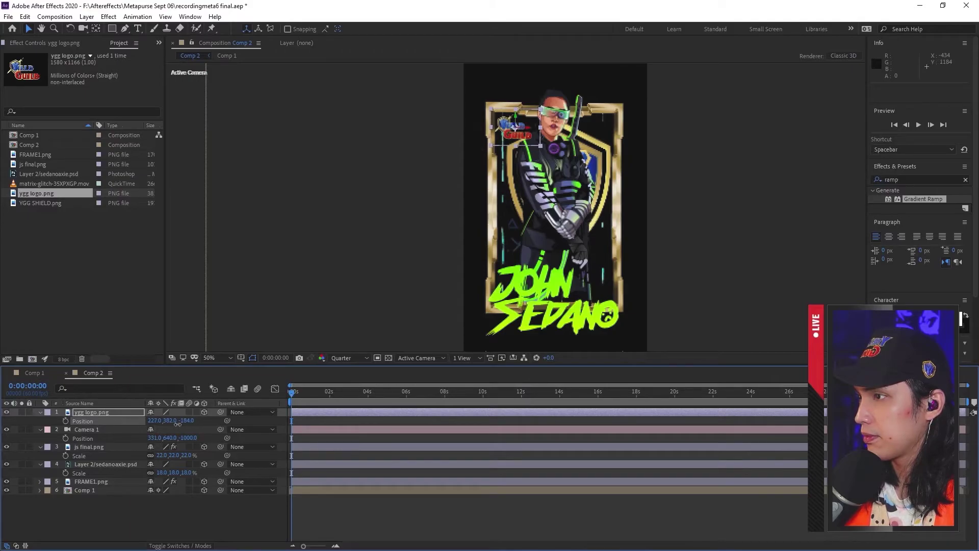
# - Scale ygg logo.png down to 7% and nudge it sideways to position 215, 382, -184
pyautogui.click(113, 412)
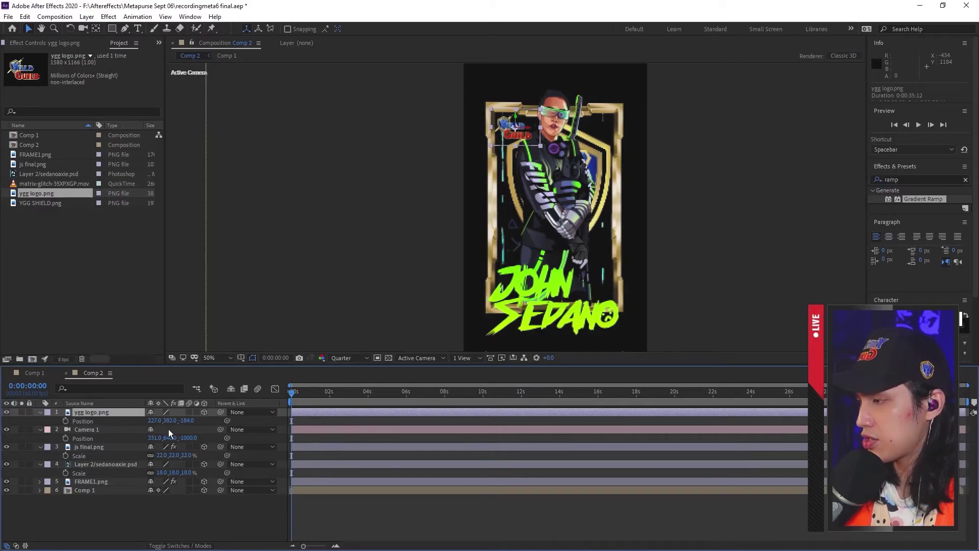
pyautogui.moveTo(174, 421); pyautogui.dragTo(173, 421)
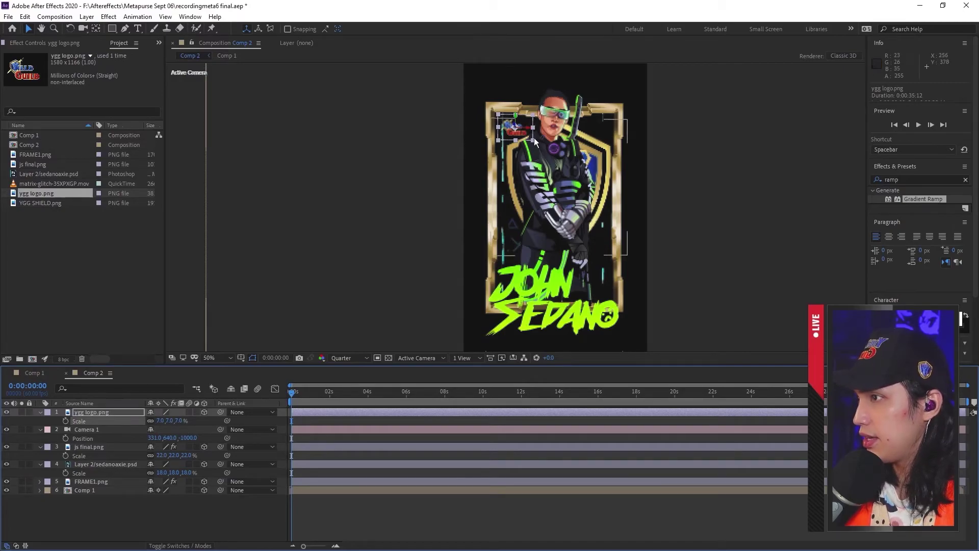
pyautogui.moveTo(528, 134); pyautogui.dragTo(523, 133)
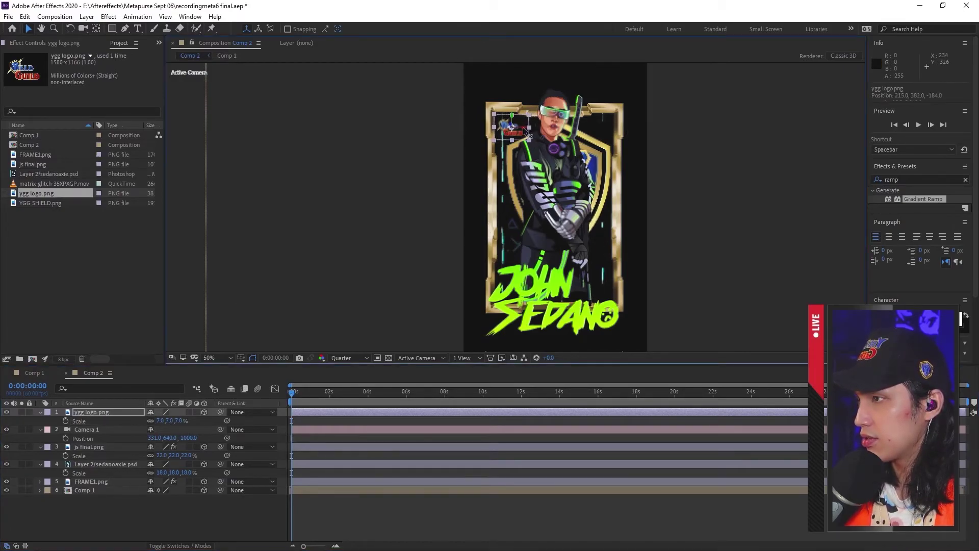
# - Shift Camera 1's X position to 355 to test the depth between the layers
pyautogui.click(90, 430)
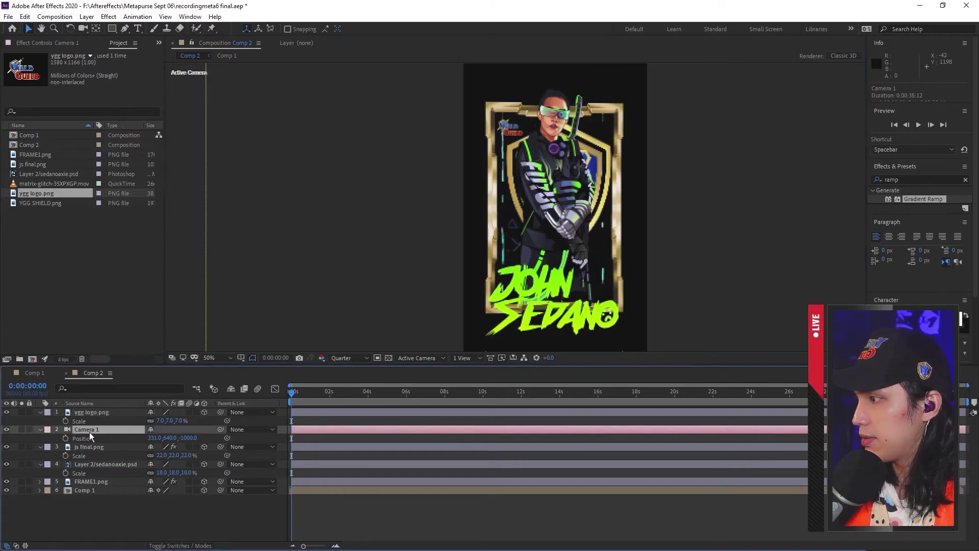
pyautogui.moveTo(155, 441)
pyautogui.mouseDown()
pyautogui.moveTo(210, 432)
pyautogui.moveTo(159, 433)
pyautogui.mouseUp()
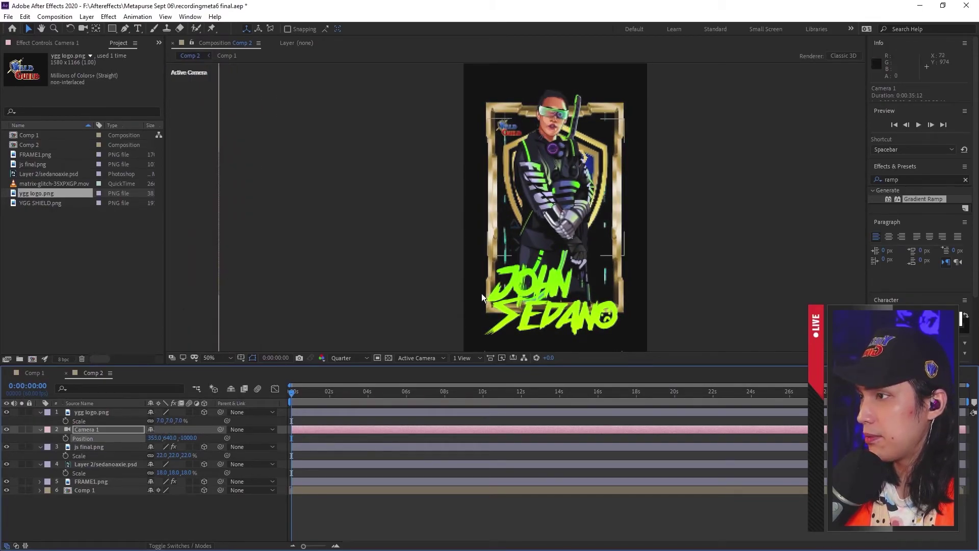
# - Undo the last value changes and bring ygg logo.png further forward to position 229, 382, -225
pyautogui.click(110, 412)
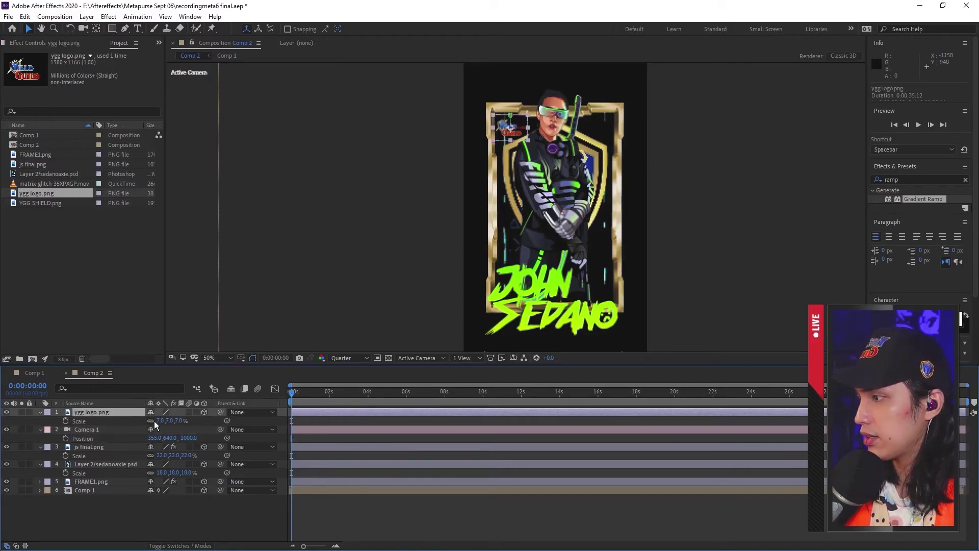
pyautogui.hotkey('ctrl', 'z')
pyautogui.hotkey('ctrl', 'z')
pyautogui.hotkey('ctrl', 'z')
pyautogui.moveTo(187, 424); pyautogui.dragTo(160, 439)
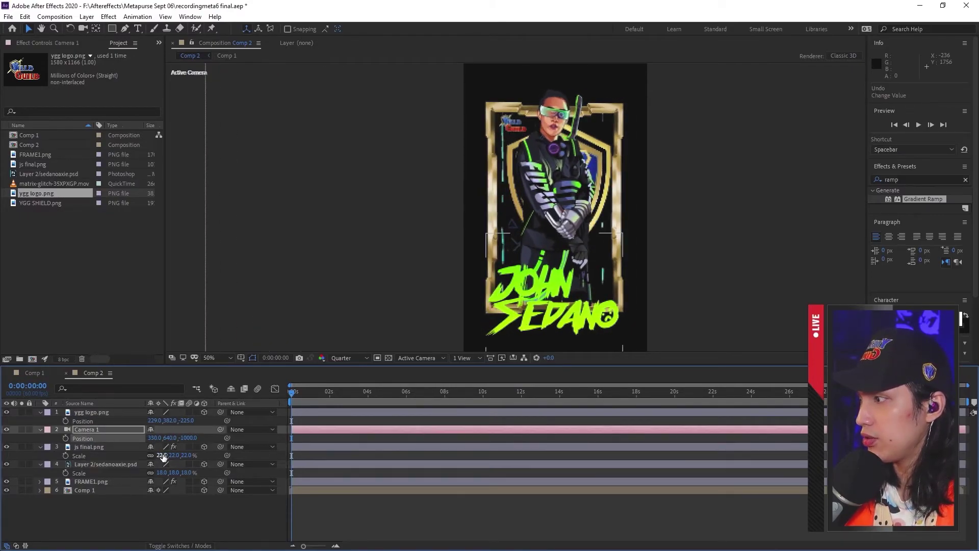
# - In Comp 1, push YGG SHIELD.png back in depth to a Z position of 322 and scale it up to about 156%
pyautogui.click(32, 373)
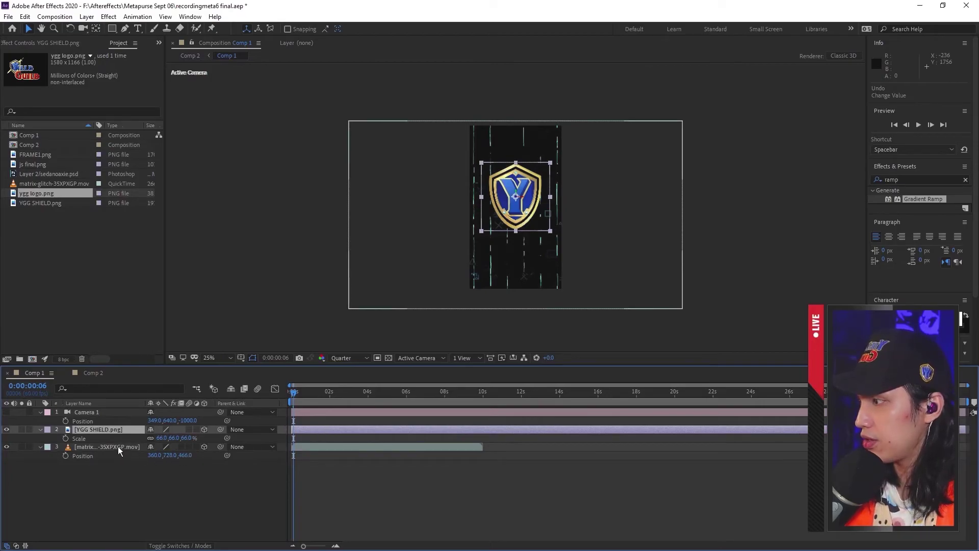
pyautogui.click(108, 413)
pyautogui.click(104, 430)
pyautogui.press('p')
pyautogui.moveTo(186, 438); pyautogui.dragTo(542, 440)
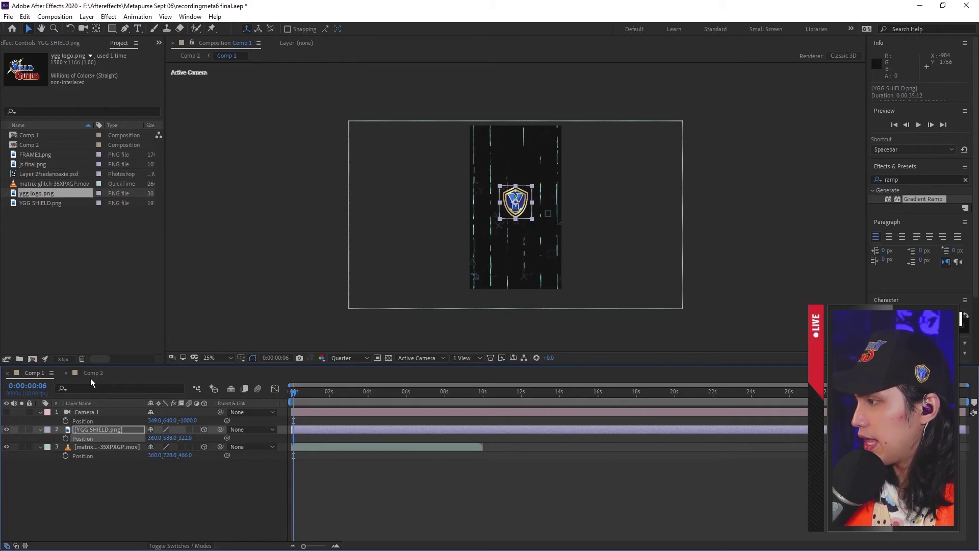
pyautogui.click(96, 431)
pyautogui.press('s')
pyautogui.moveTo(175, 440); pyautogui.dragTo(225, 441)
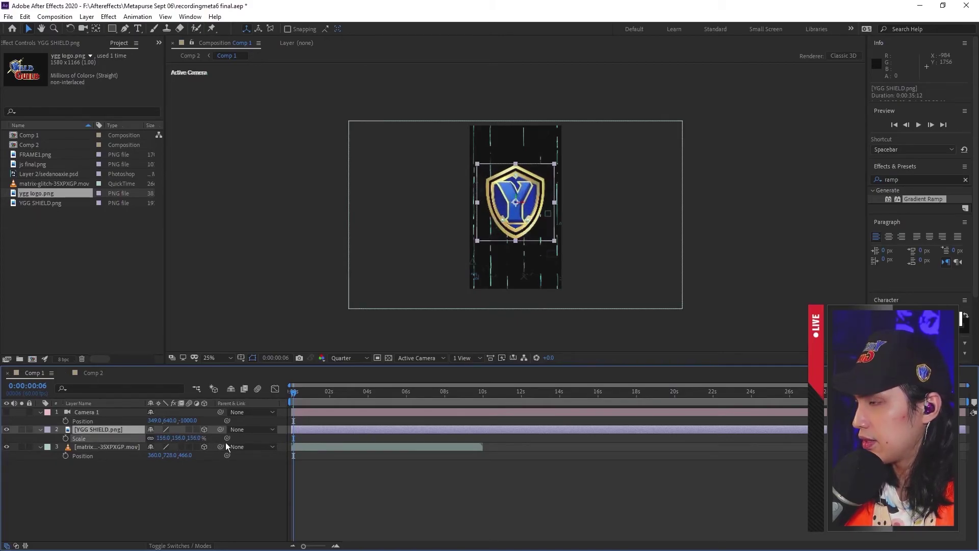
# - In Comp 2, shift Camera 1's X position to 343 and set its first position keyframe at 0 seconds
pyautogui.click(87, 375)
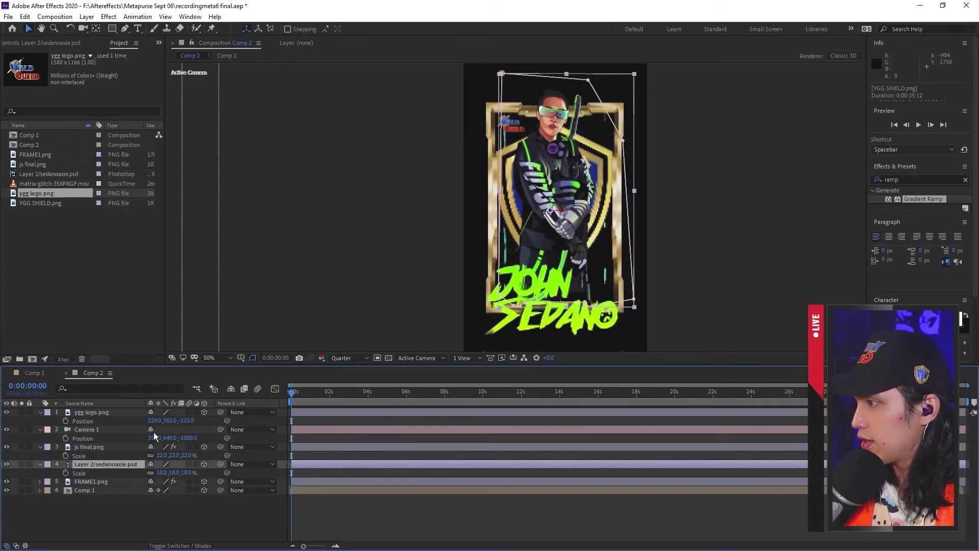
pyautogui.moveTo(153, 437); pyautogui.dragTo(282, 454)
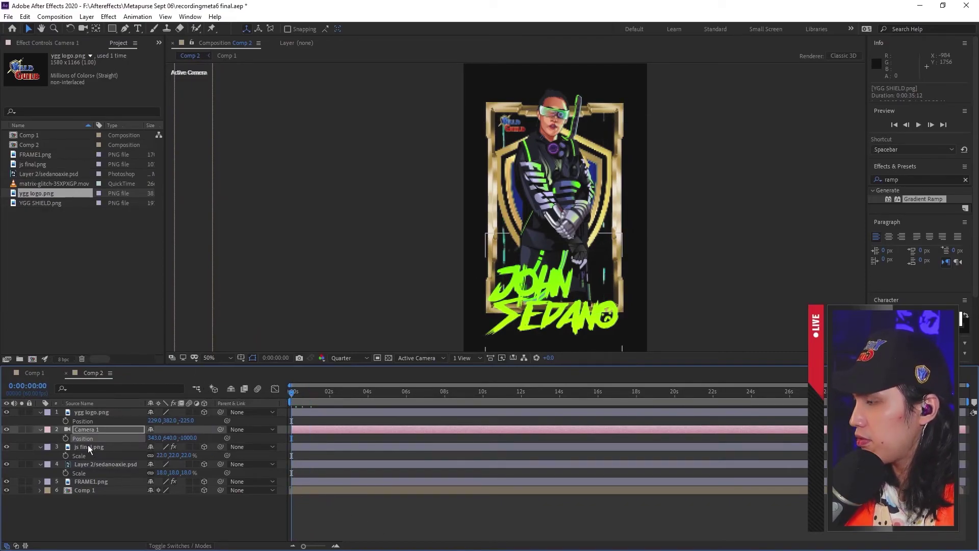
pyautogui.click(86, 430)
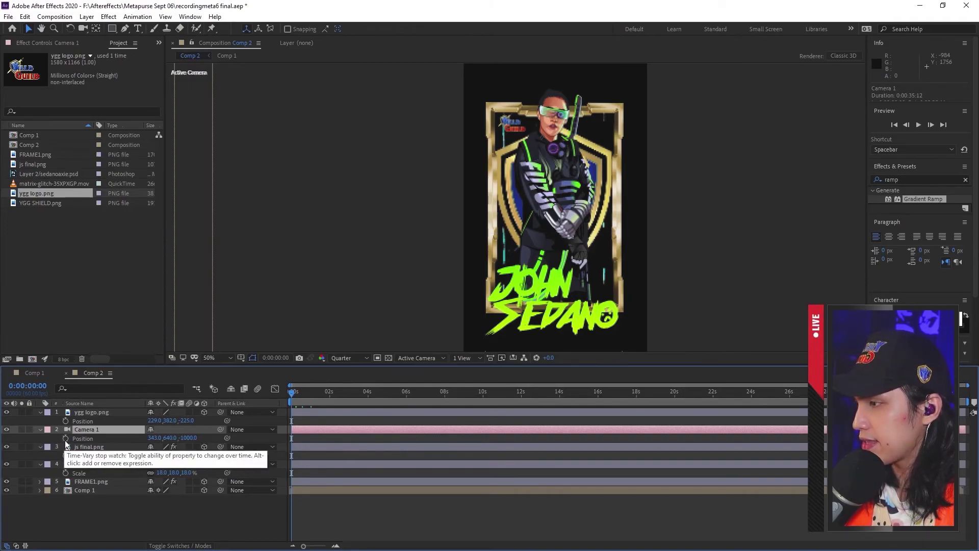
pyautogui.click(65, 438)
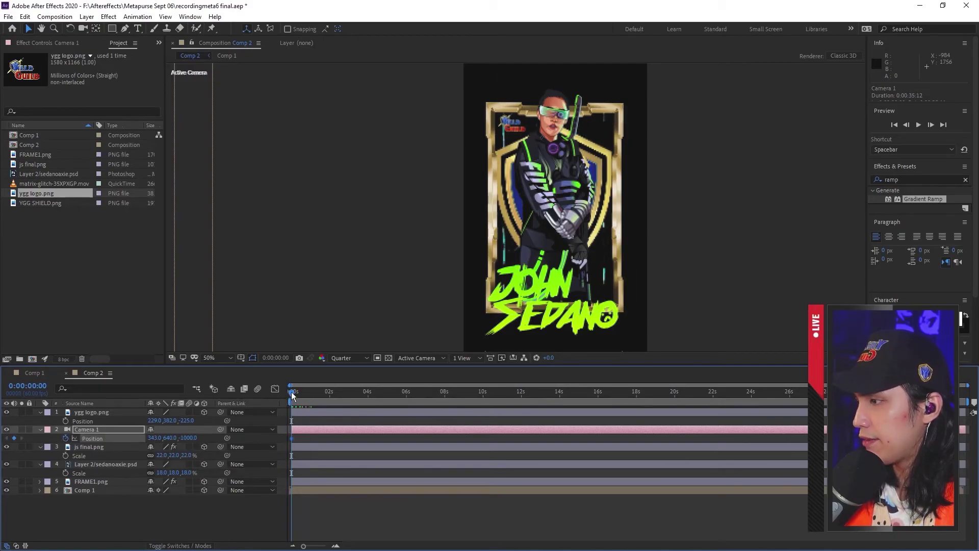
# - Keyframe Camera 1 swinging sideways at 4 seconds and back to an X position of 193 at 8 seconds, and advance to 12 seconds
pyautogui.moveTo(292, 396); pyautogui.dragTo(370, 401)
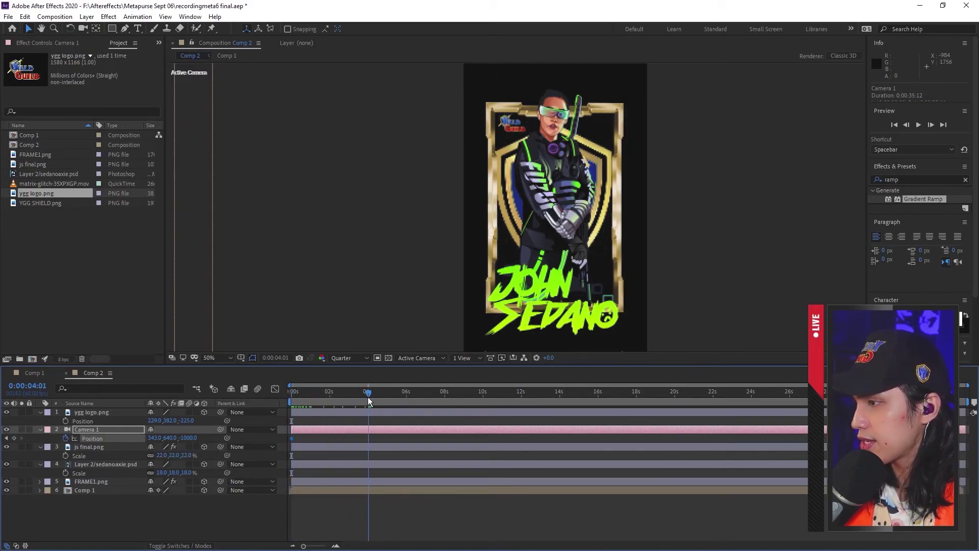
pyautogui.moveTo(168, 437); pyautogui.dragTo(238, 447)
pyautogui.moveTo(374, 395); pyautogui.dragTo(446, 402)
pyautogui.moveTo(154, 437); pyautogui.dragTo(91, 447)
pyautogui.moveTo(447, 392); pyautogui.dragTo(520, 394)
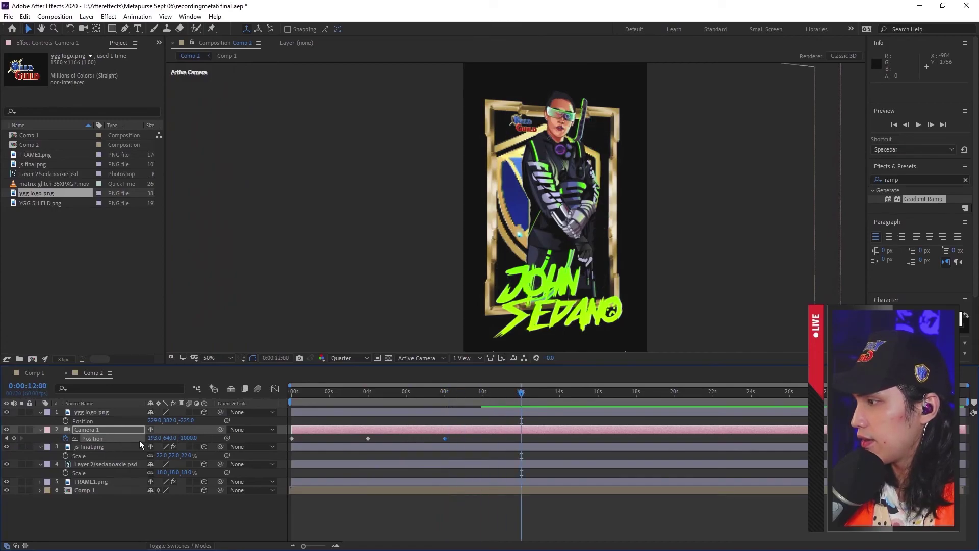